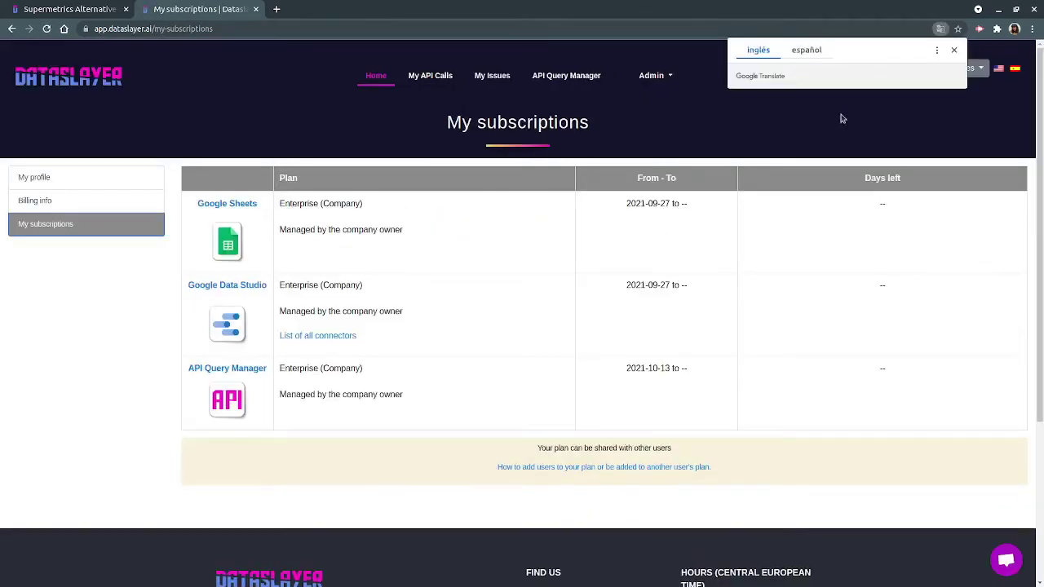
Check the API Query Manager plan details on the subscriptions page, dismissing the translation prompt first
left_click(956, 51)
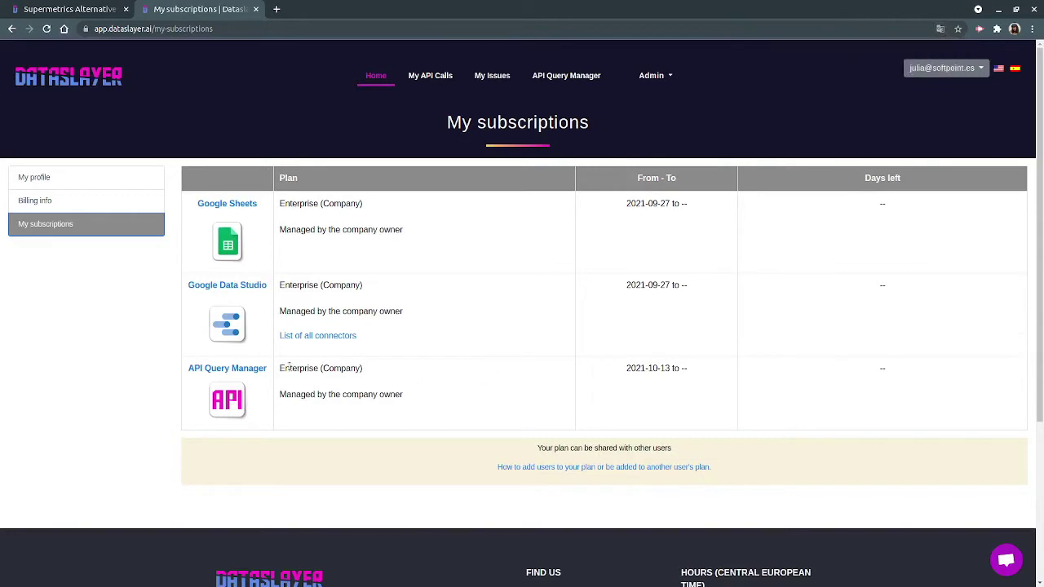
left_click_drag(276, 369, 424, 389)
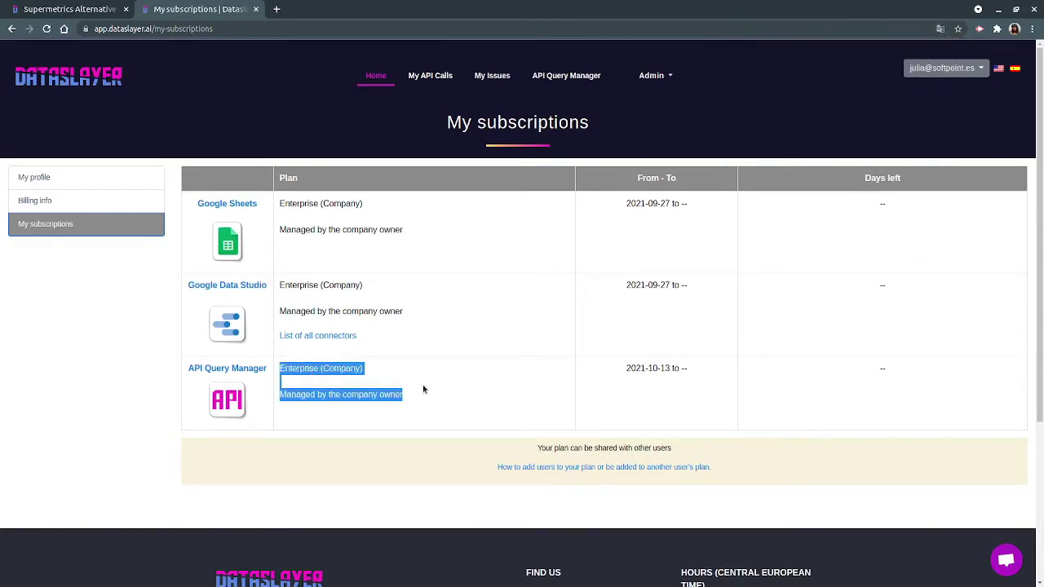
left_click(424, 389)
left_click_drag(282, 369, 422, 397)
left_click(279, 396)
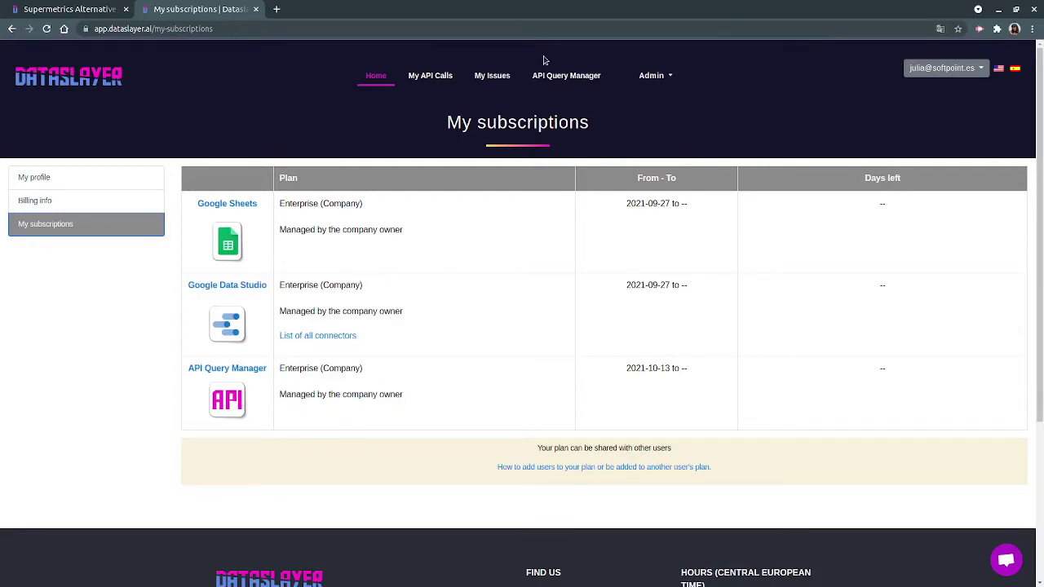
Create a new query in the API Query Manager and name it Example
left_click(575, 77)
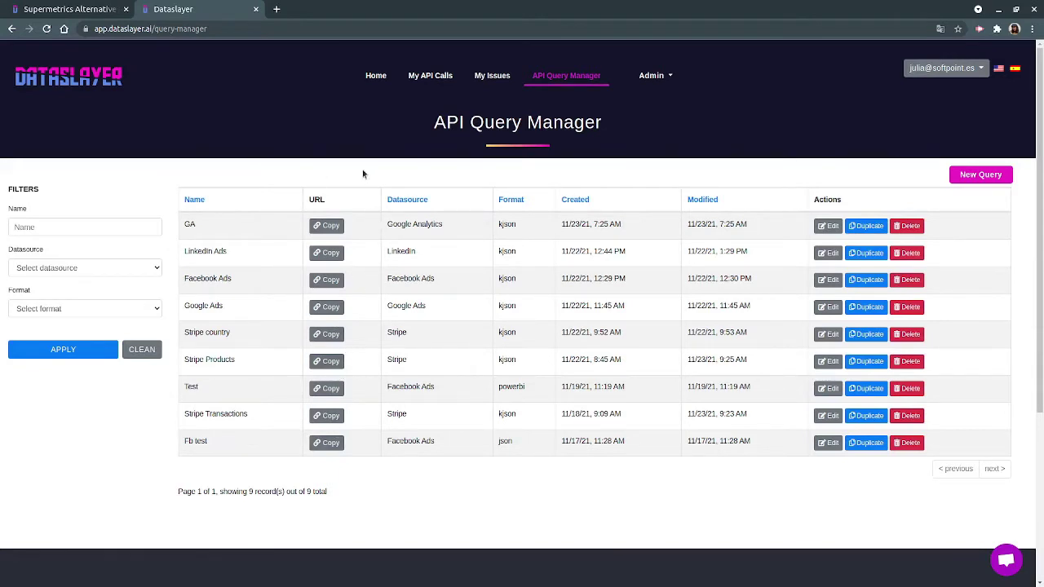
left_click(990, 181)
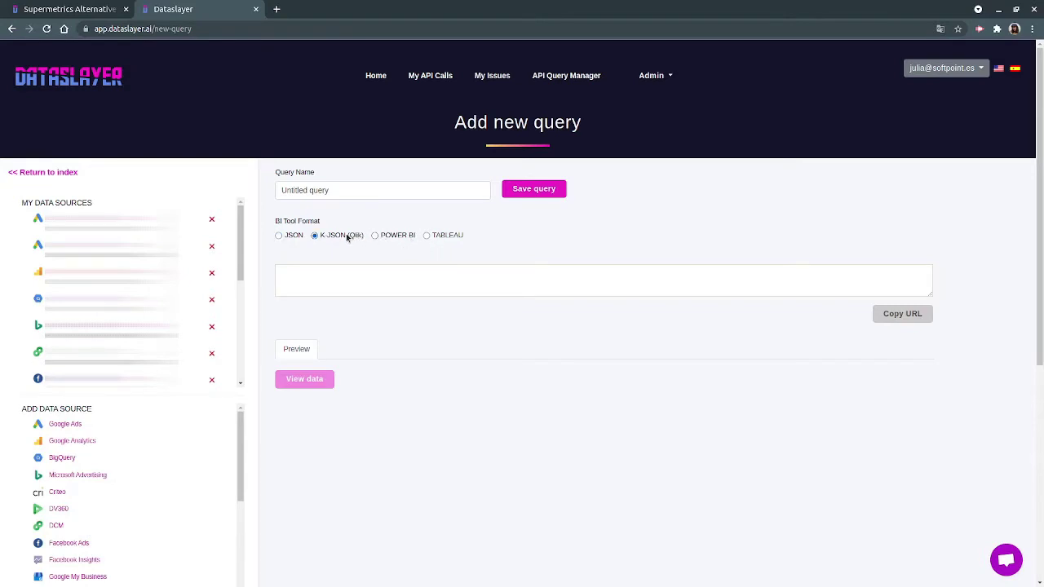
triple_click(377, 189)
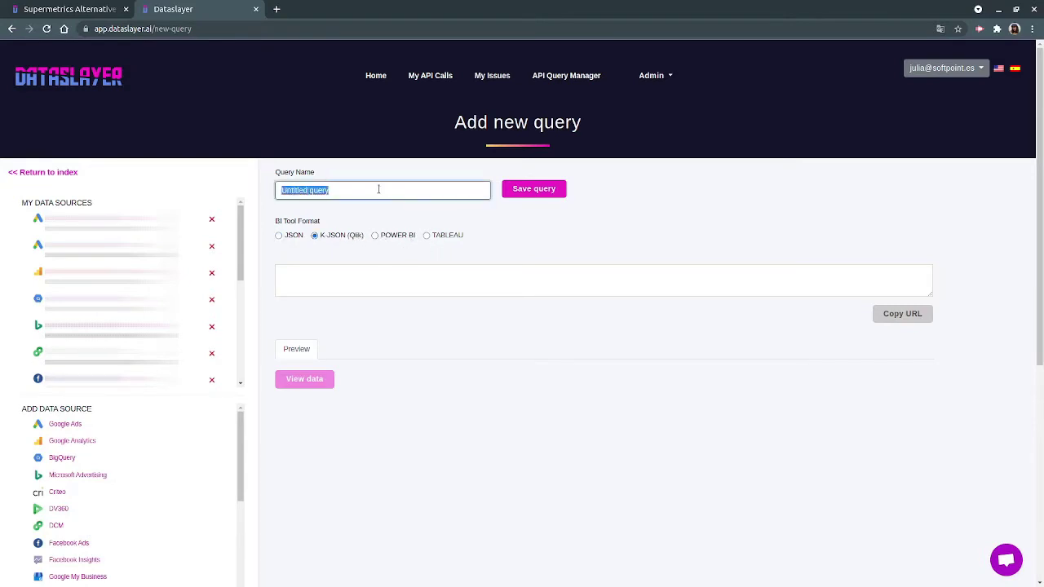
type("Example")
left_click(270, 155)
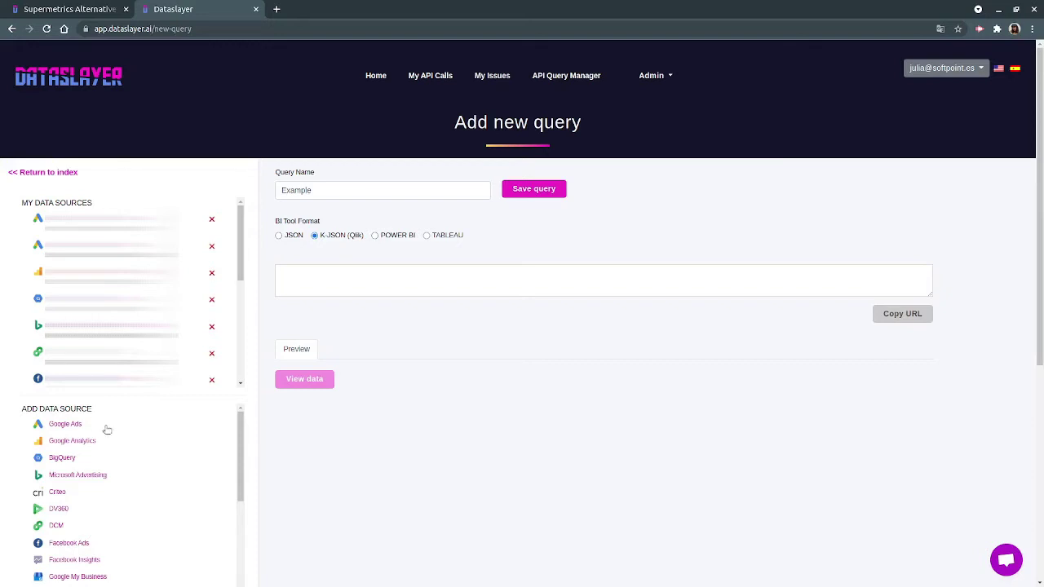
Choose the connected Facebook Ads data source and select its Softpoint Ads - PATH51 account
scroll(130, 493, "down", 5)
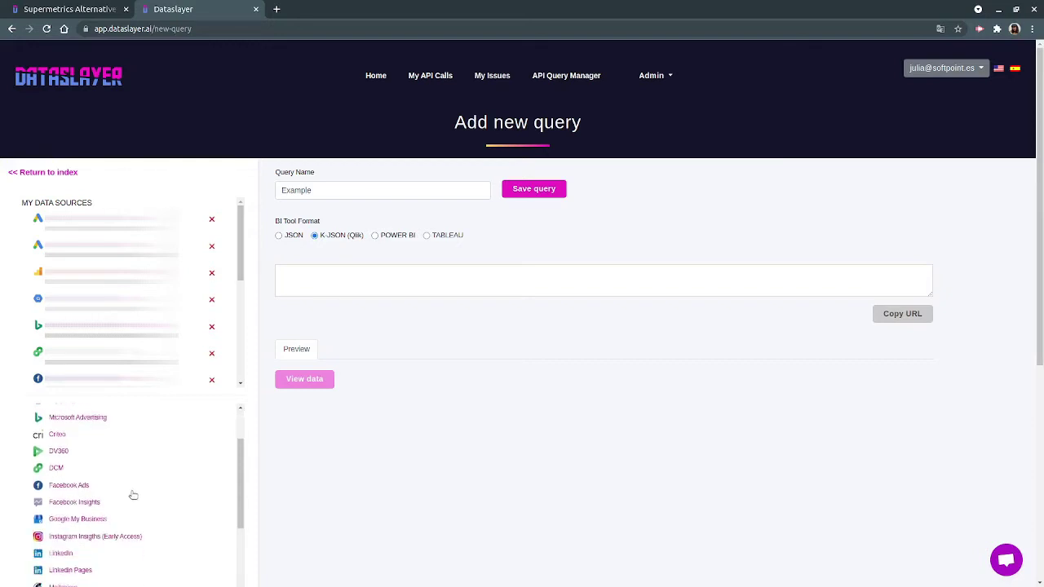
scroll(133, 480, "up", 5)
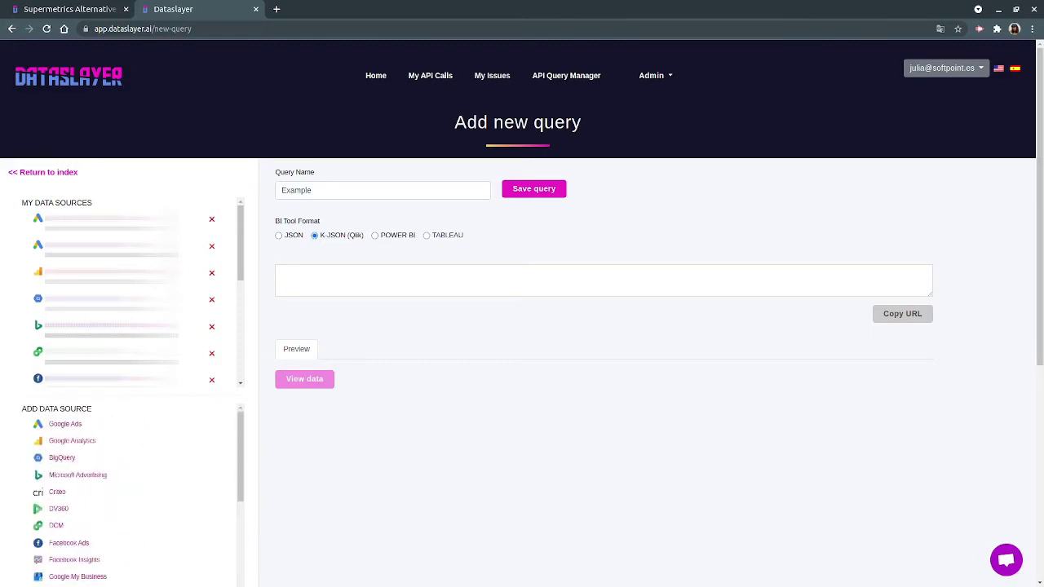
scroll(122, 294, "down", 2)
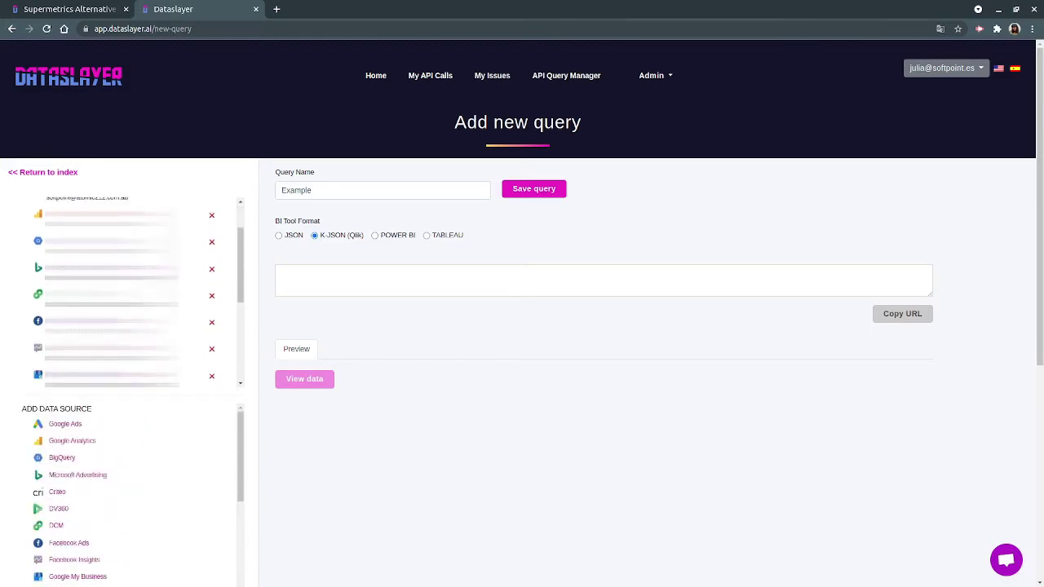
left_click(77, 326)
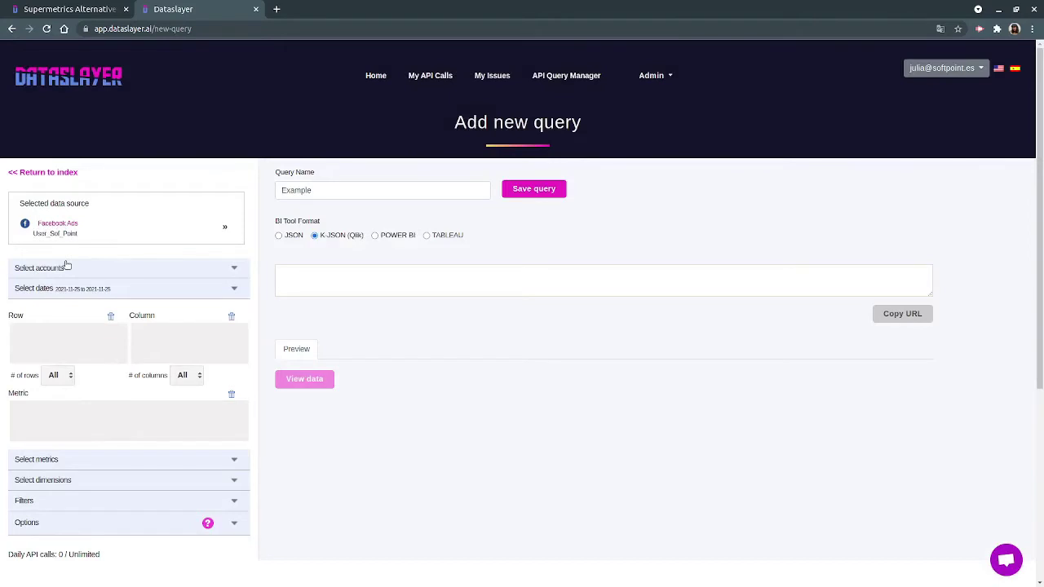
left_click(66, 266)
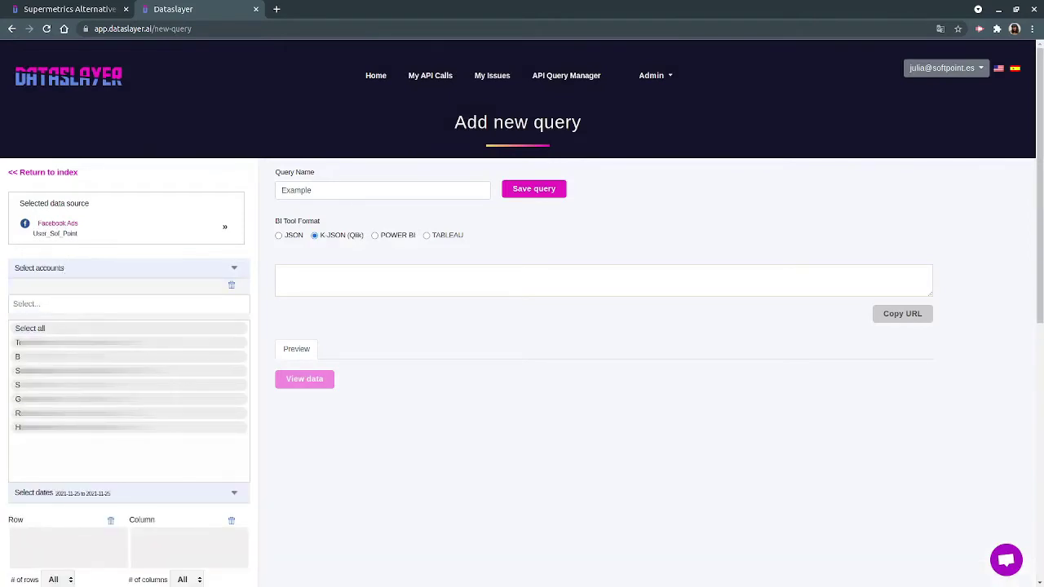
left_click(54, 372)
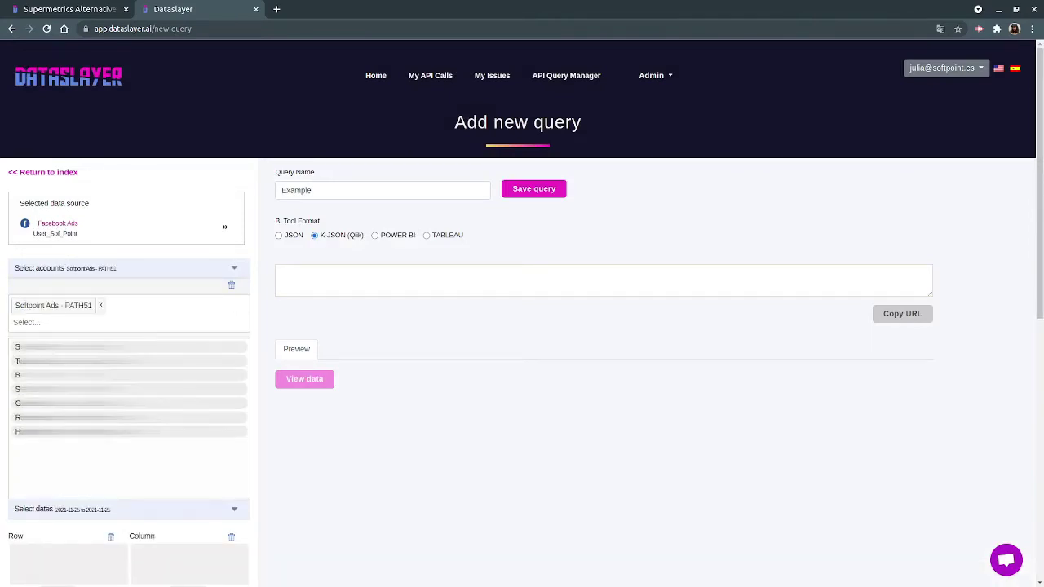
left_click(94, 263)
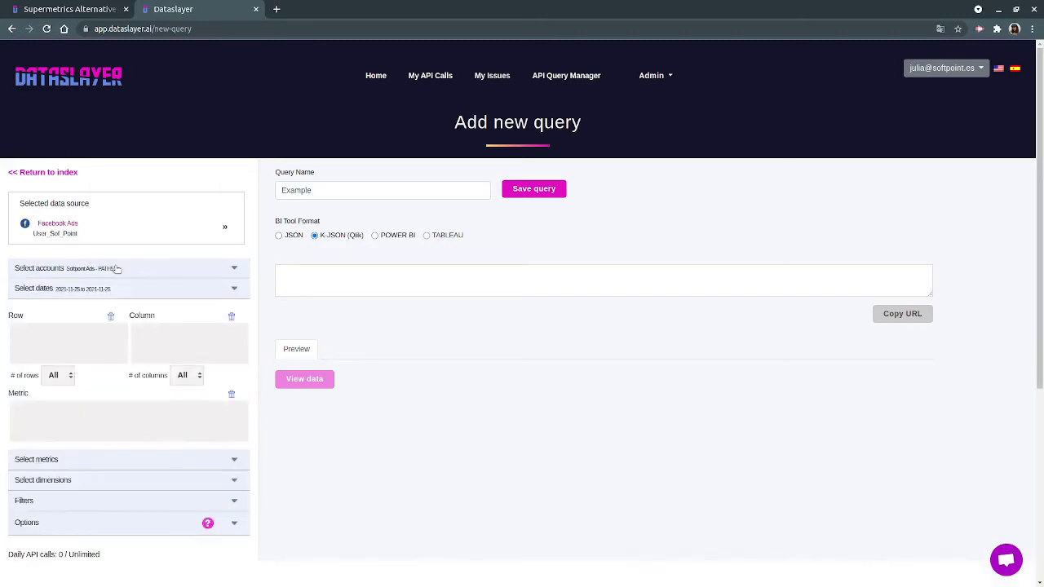
Set the query's date range to the last 2 years, including this year
left_click(81, 288)
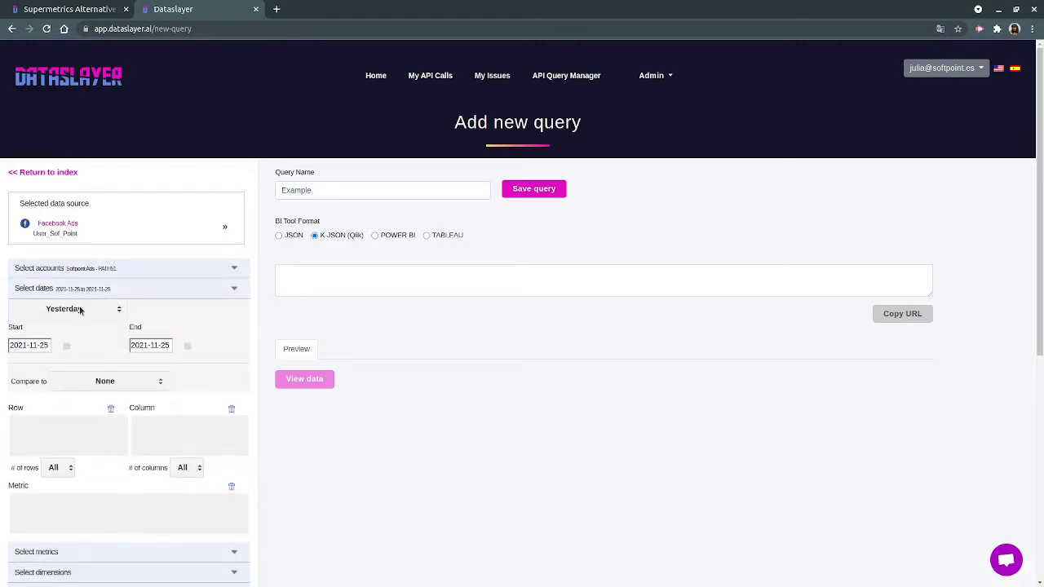
left_click(80, 310)
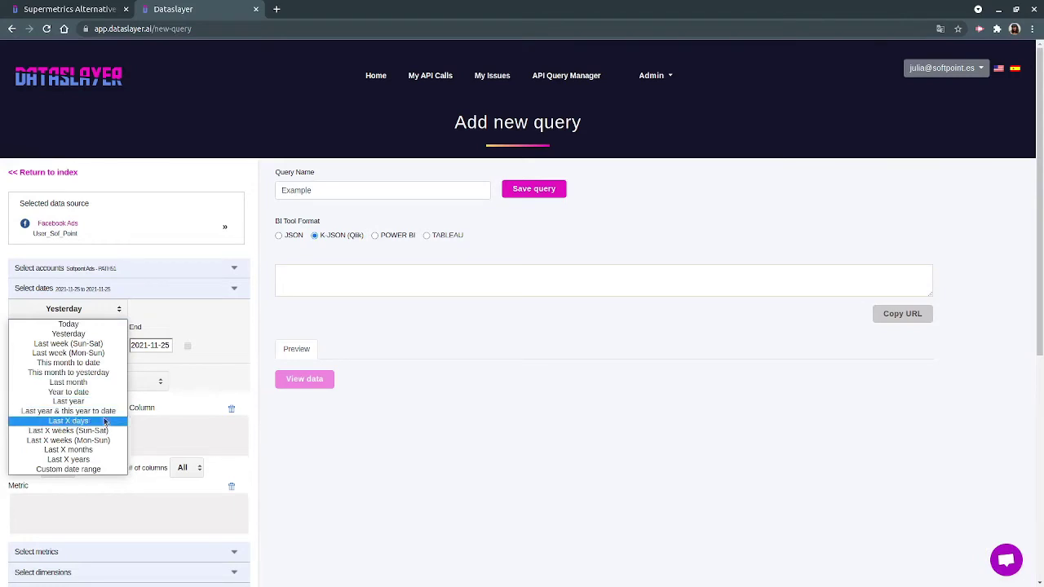
left_click(109, 461)
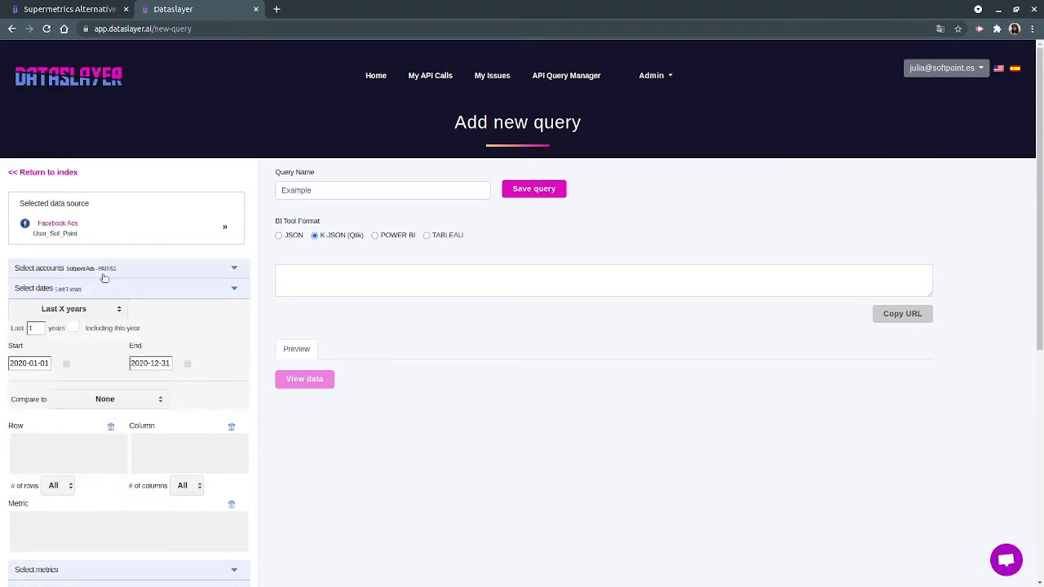
left_click(41, 327)
left_click(74, 328)
Change the end date of the query's date range to the dynamic value today
left_click(137, 363)
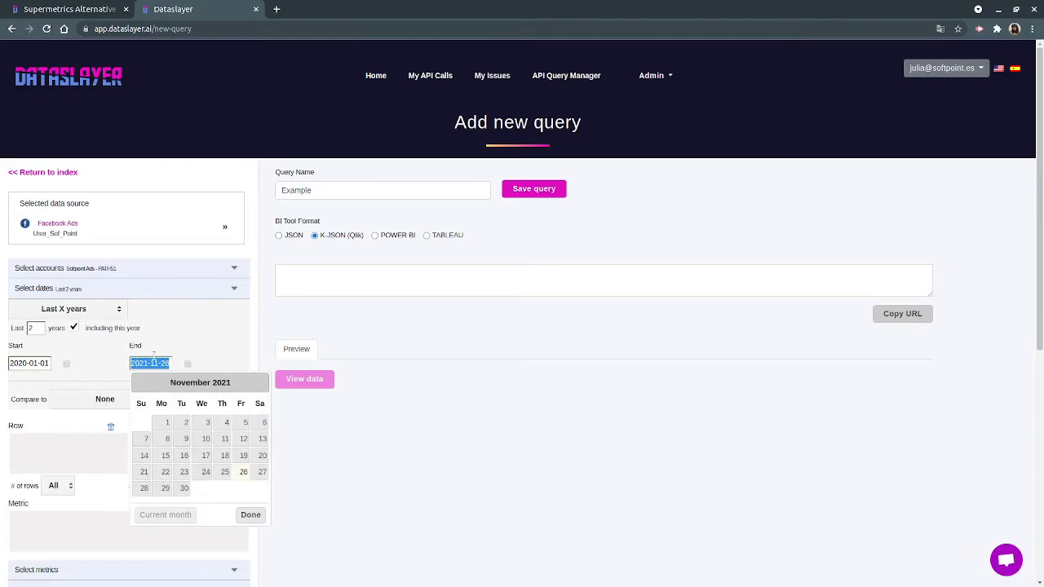
type("today")
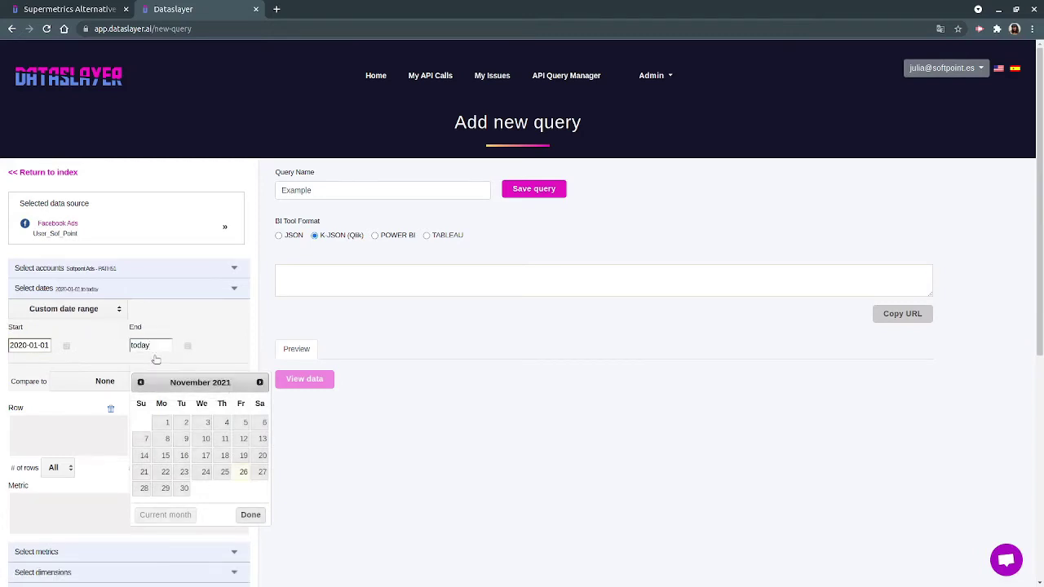
left_click(251, 515)
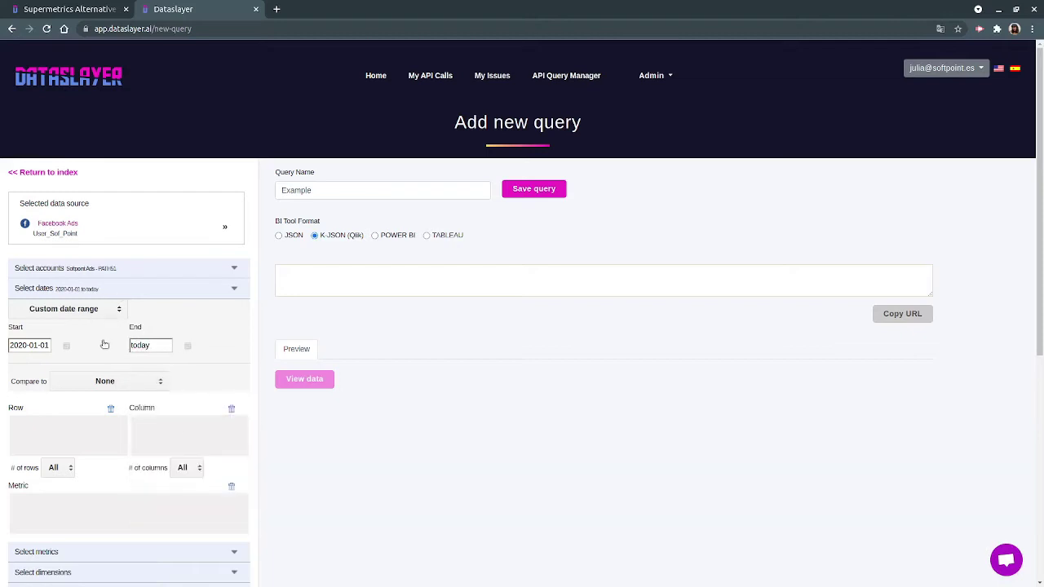
left_click(134, 292)
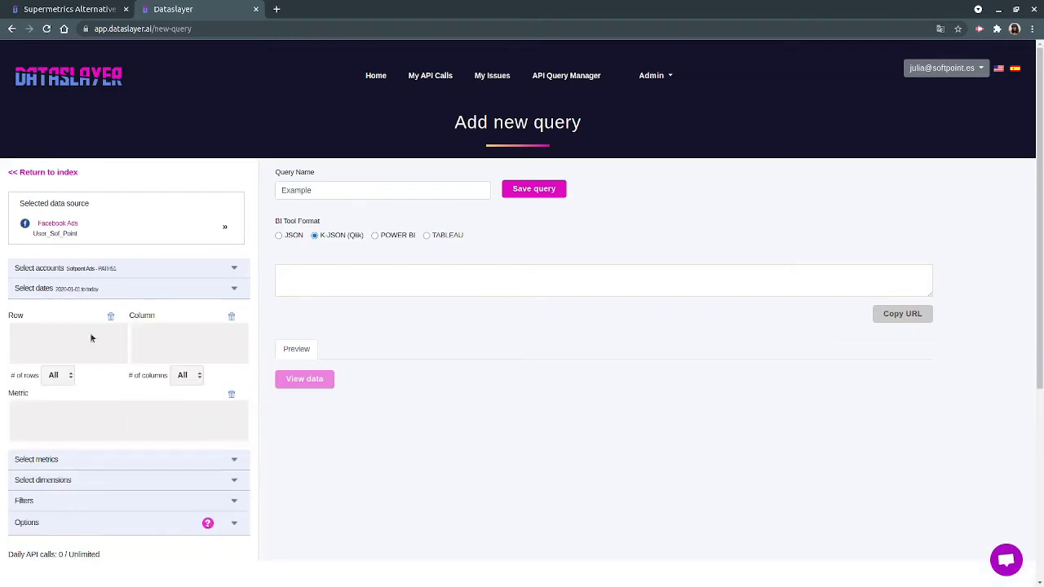
Add the performance metrics Clicks, Reach and Impressions to the query
left_click(78, 461)
scroll(75, 459, "down", 1)
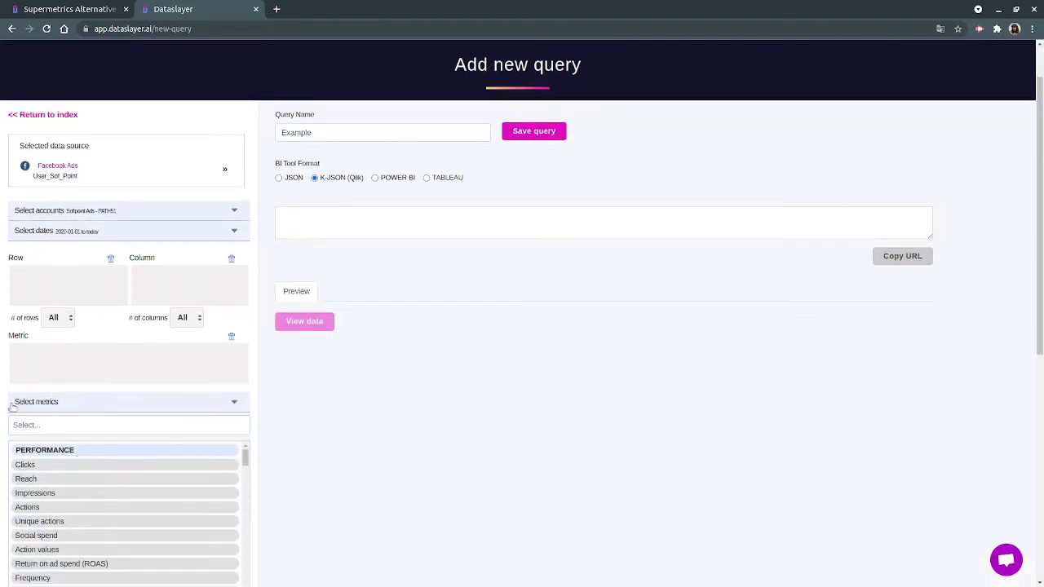
left_click(48, 466)
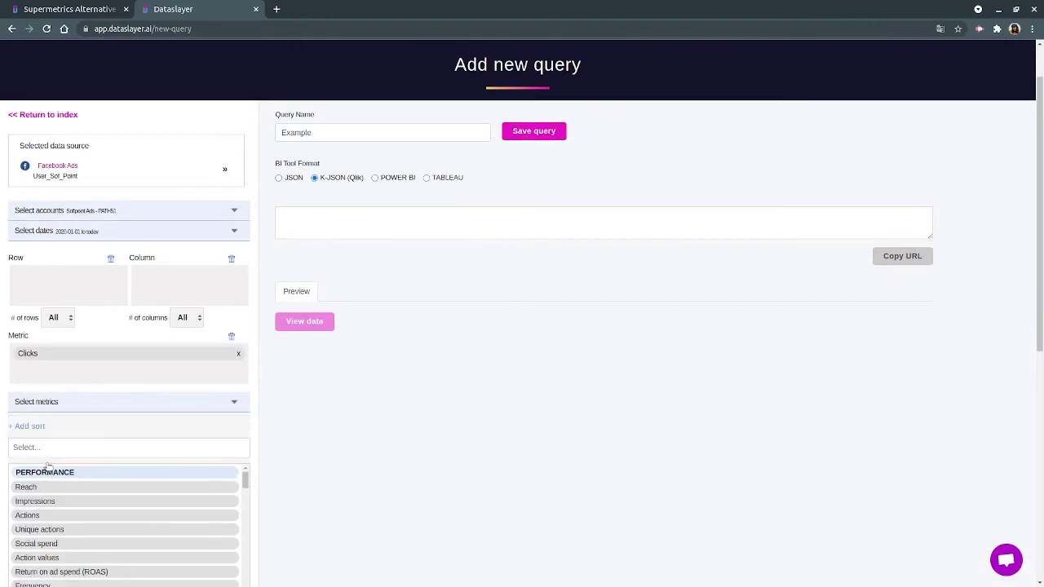
left_click(49, 490)
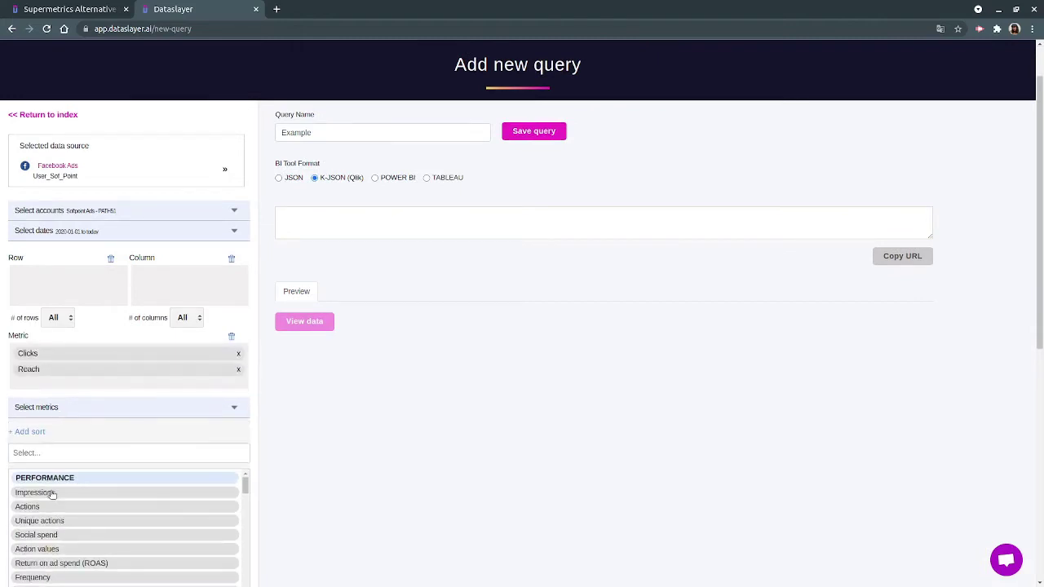
left_click(49, 492)
left_click(69, 430)
Add the Year-Month time dimension as the query's row
left_click(64, 441)
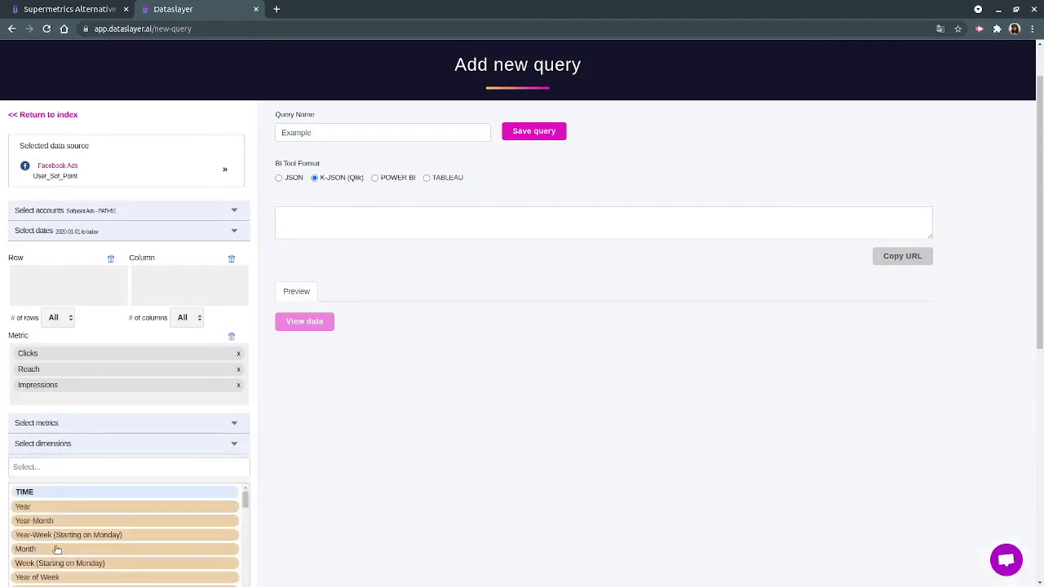
scroll(57, 523, "down", 1)
left_click(38, 492)
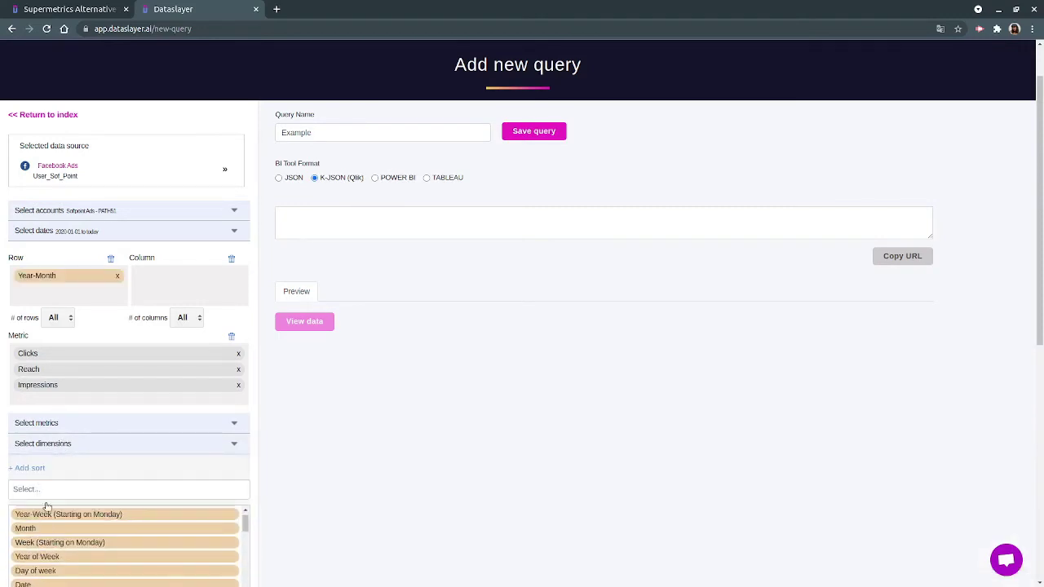
scroll(66, 526, "up", 3)
scroll(66, 512, "down", 1)
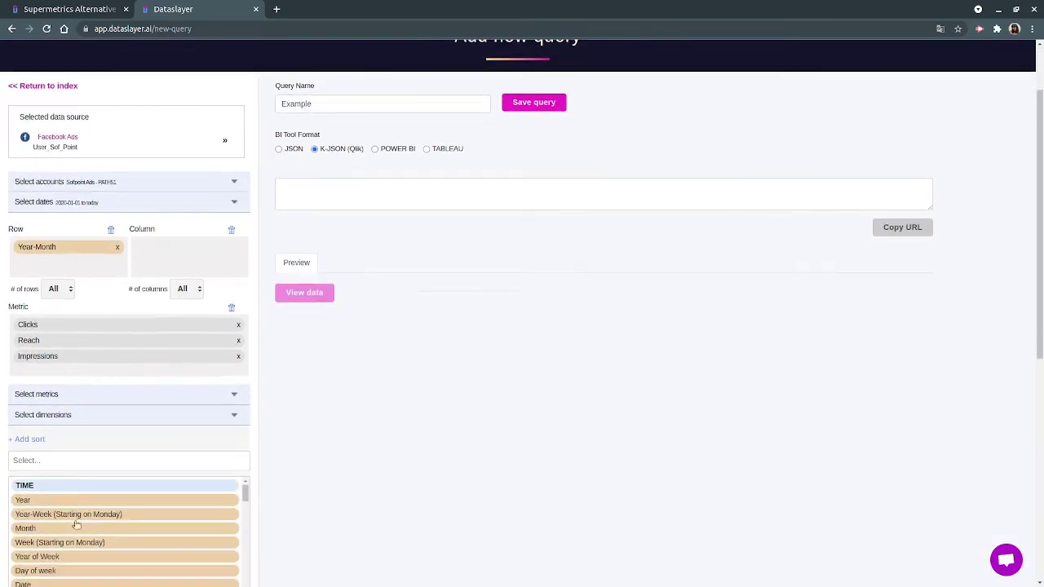
left_click(78, 427)
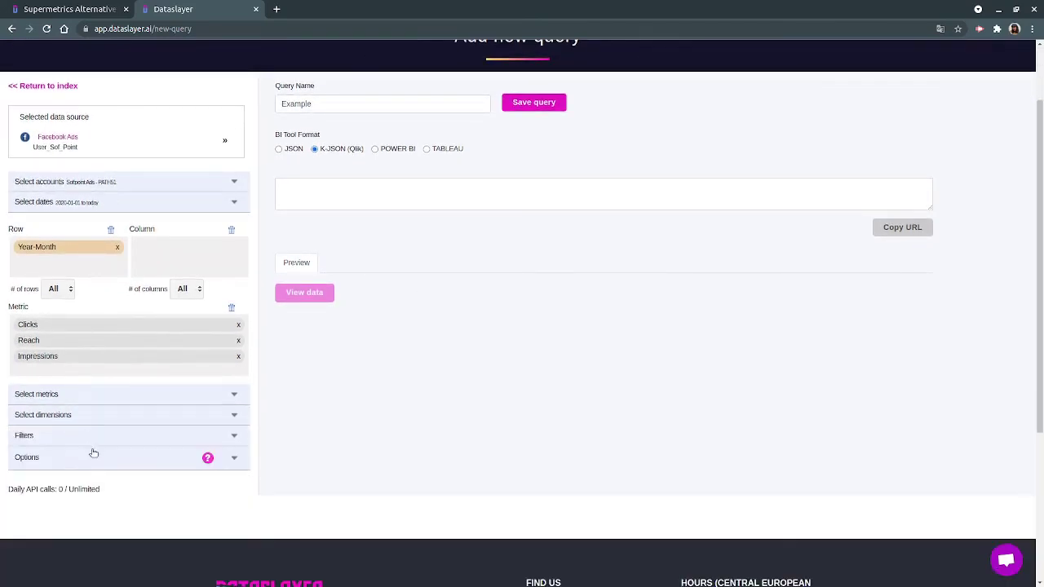
Save the Example query and copy its generated K-JSON URL
scroll(122, 457, "up", 1)
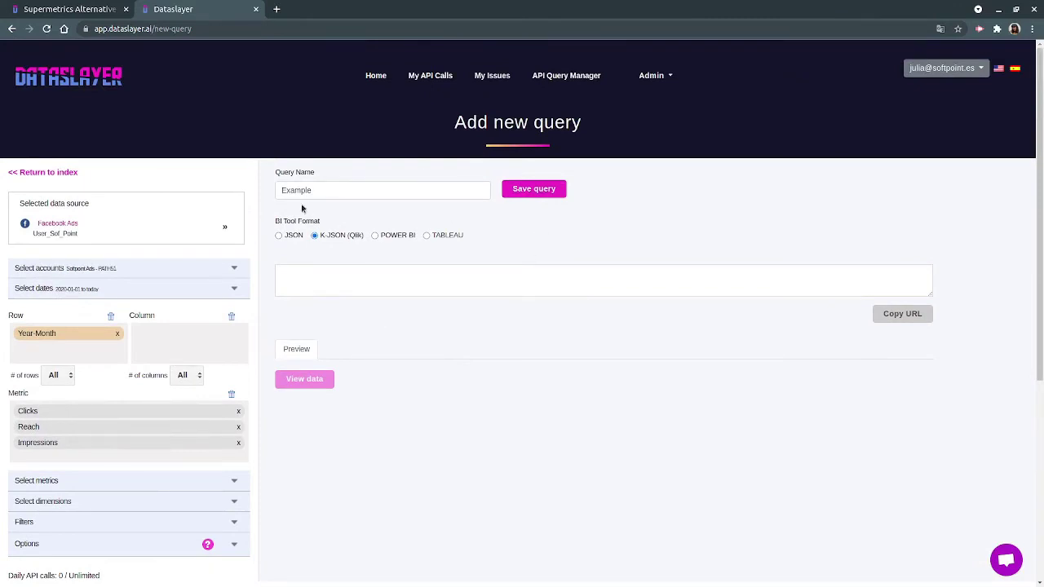
left_click(531, 189)
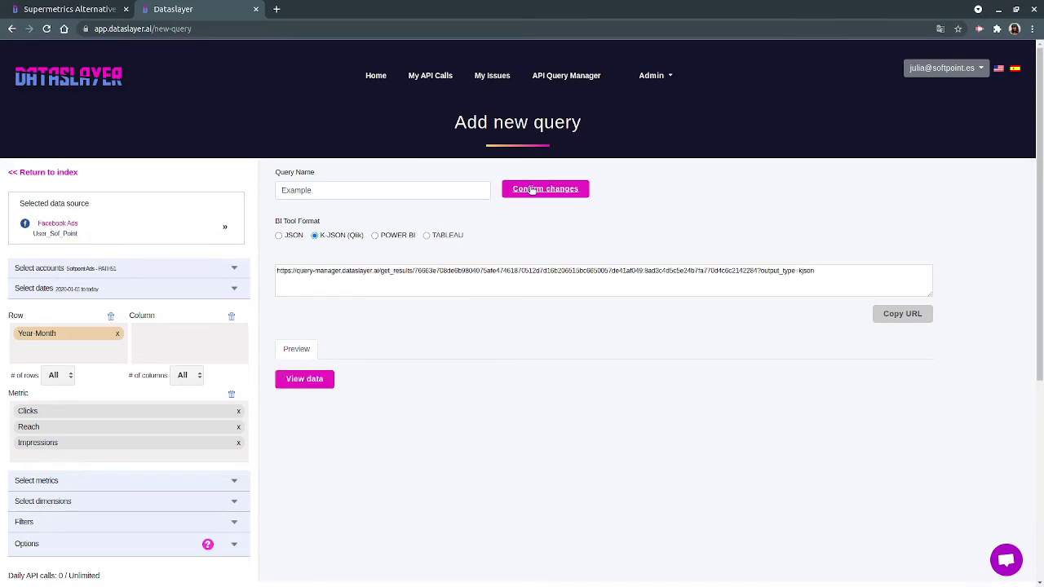
left_click_drag(283, 269, 623, 243)
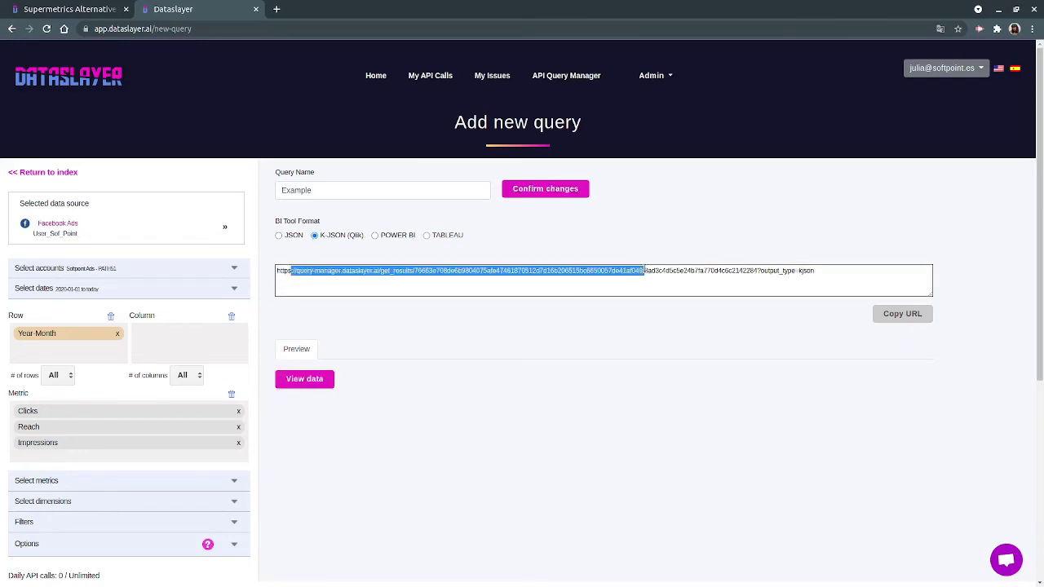
left_click(679, 248)
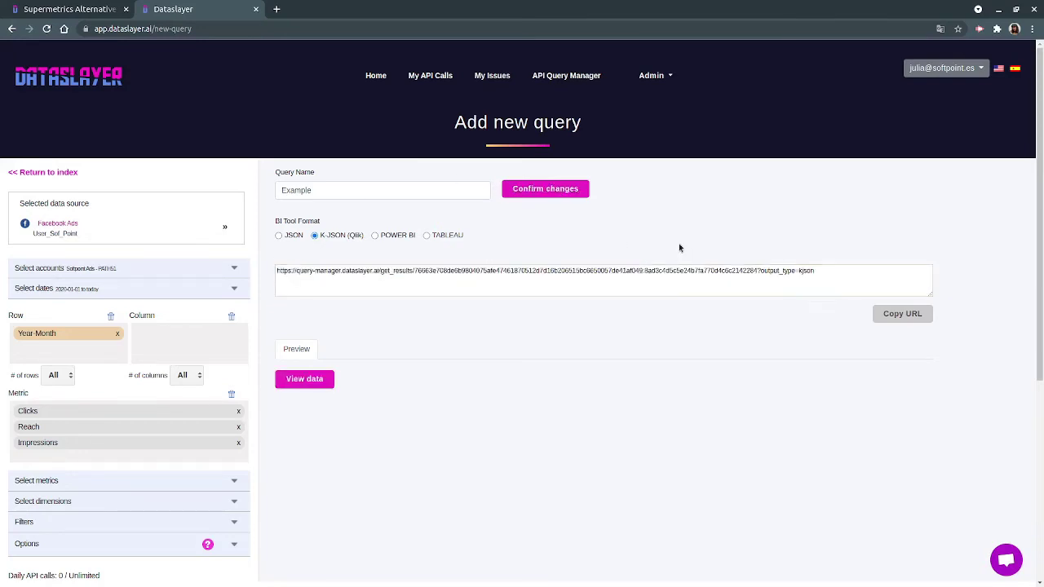
left_click(903, 325)
left_click(843, 319)
Load the data preview of the Example query and review the monthly rows
left_click(306, 381)
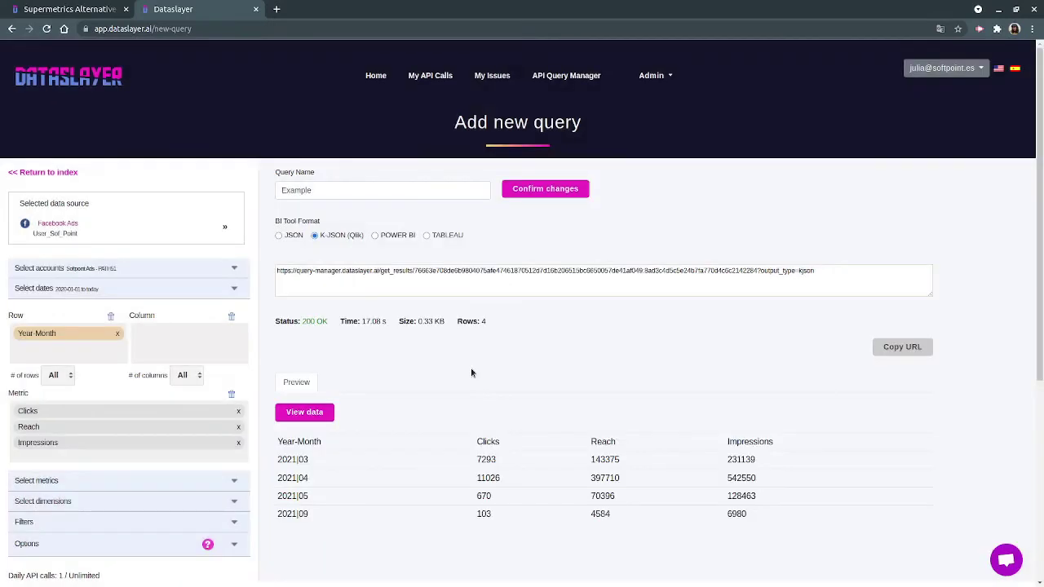
scroll(471, 373, "down", 1)
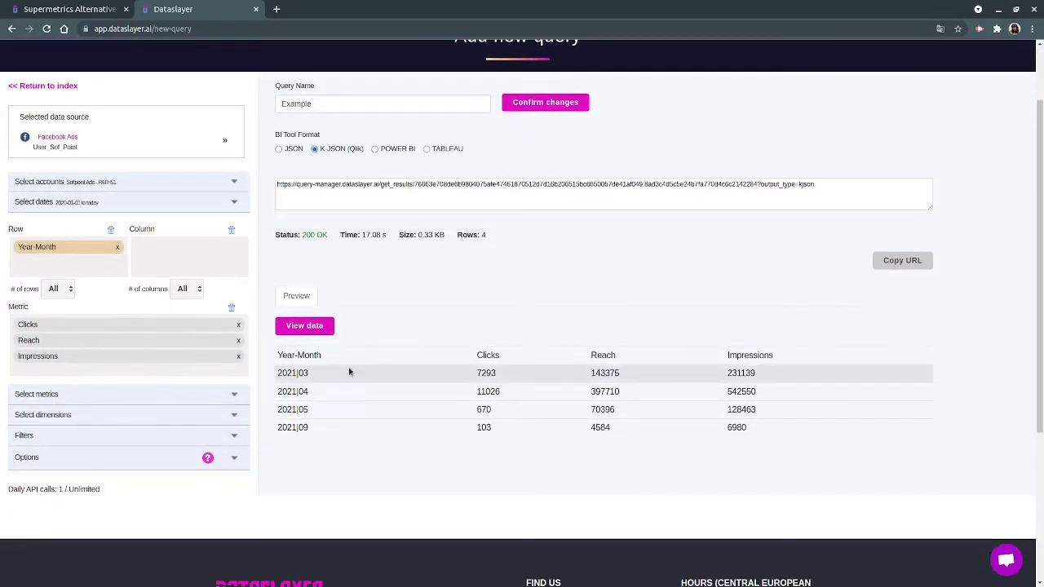
scroll(306, 371, "down", 1)
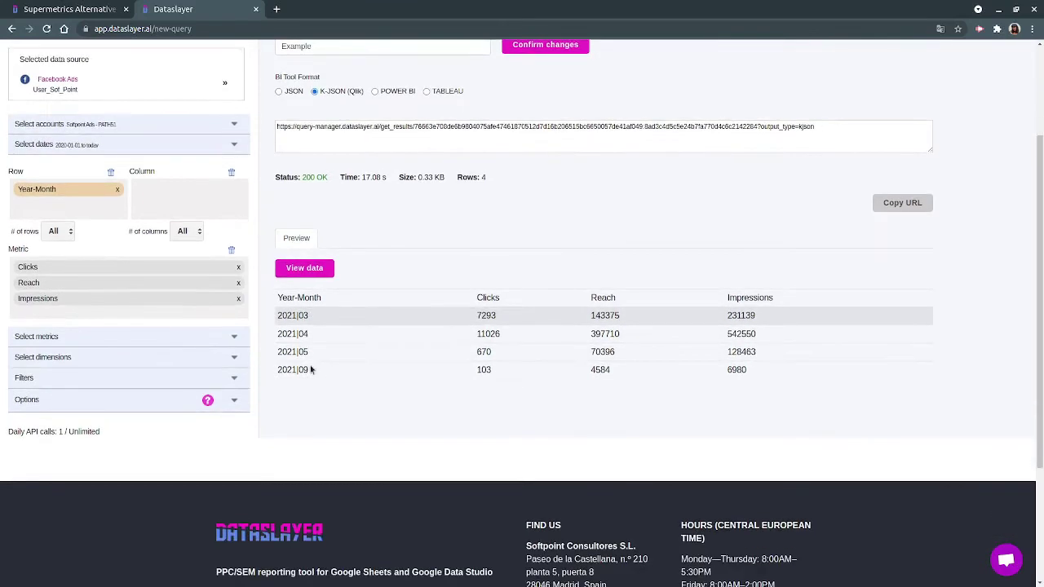
scroll(306, 371, "up", 1)
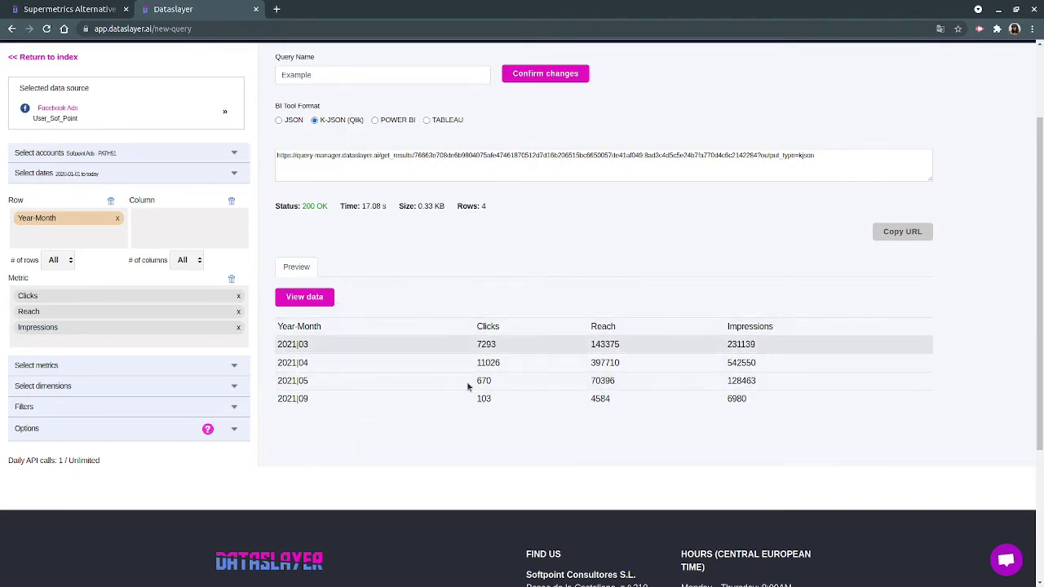
scroll(820, 381, "up", 2)
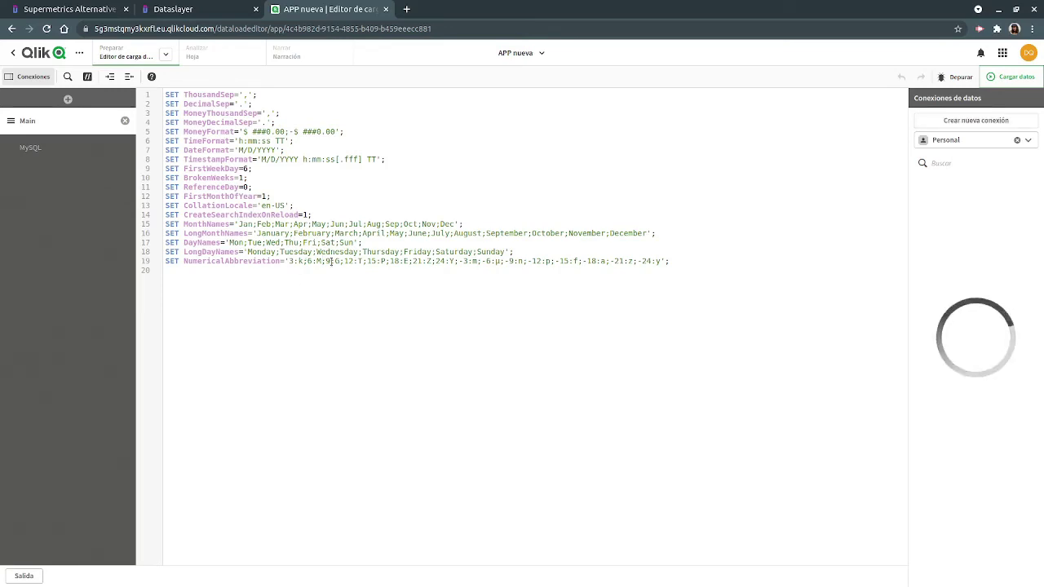
Start a new data connection in Qlik's data load editor, searching the sources for "rest" and choosing the REST connector
scroll(968, 457, "down", 2)
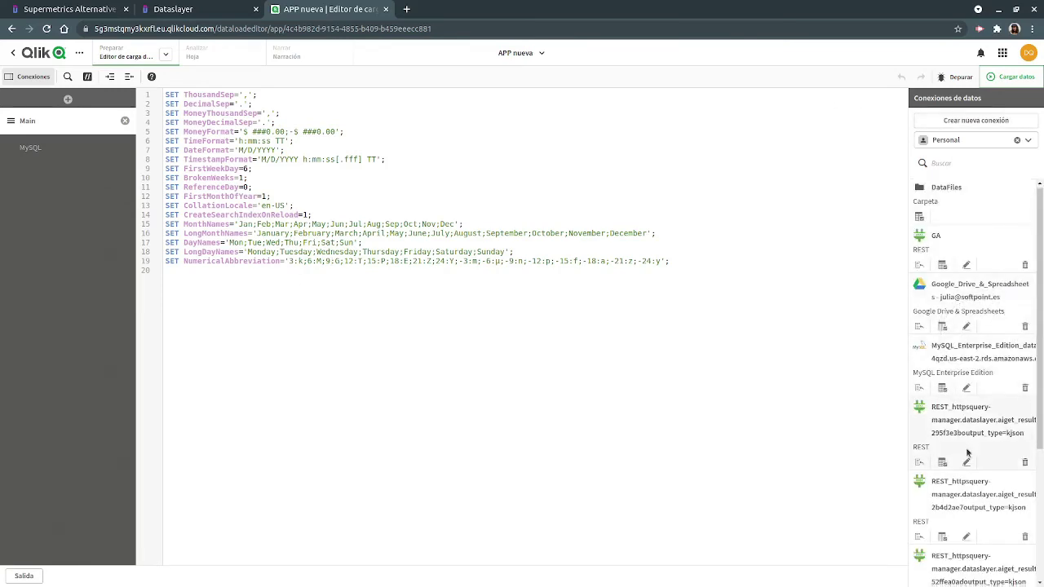
scroll(968, 465, "up", 1)
scroll(961, 473, "down", 4)
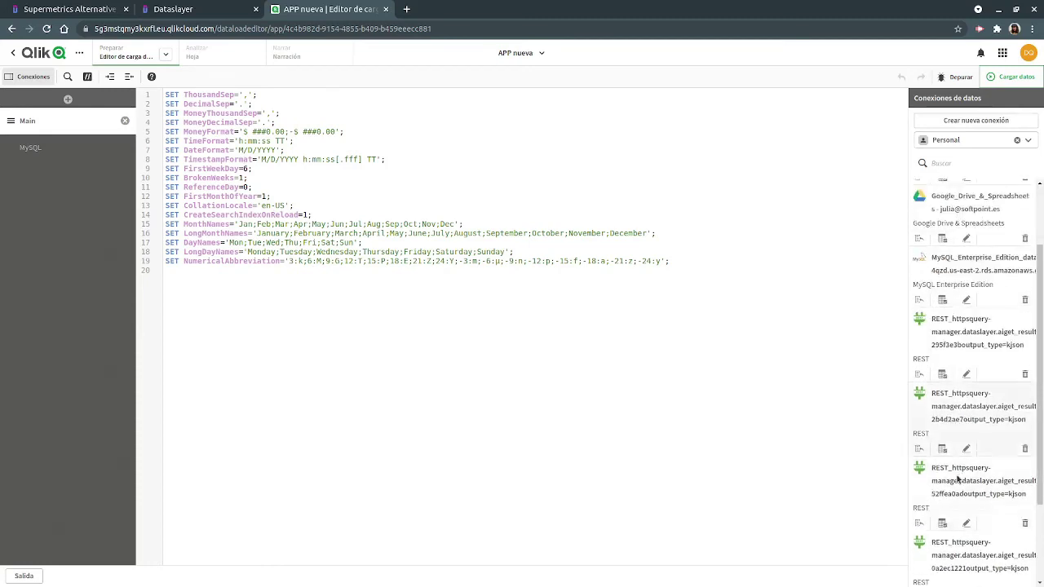
scroll(959, 479, "up", 5)
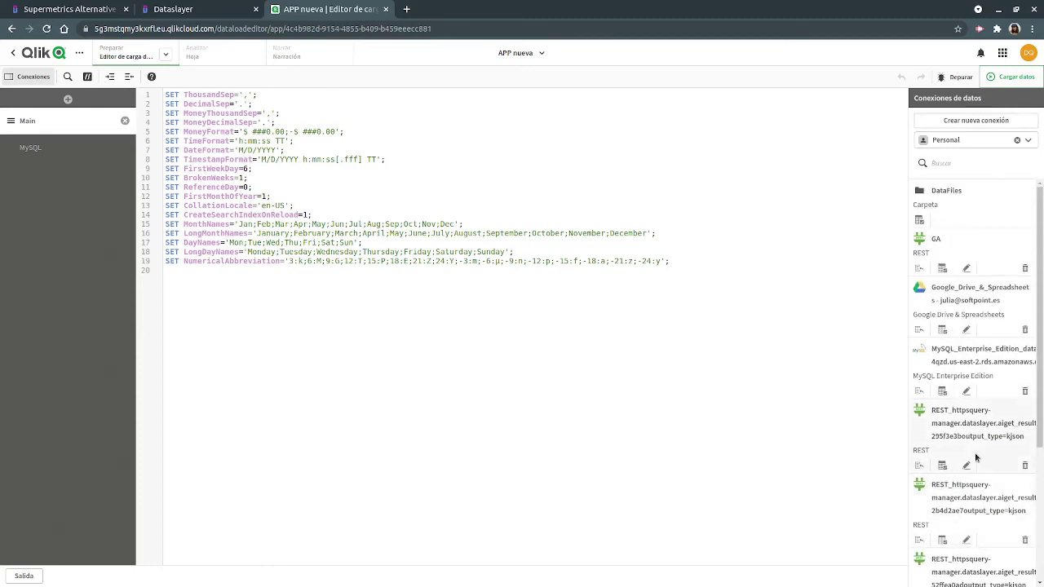
left_click(958, 128)
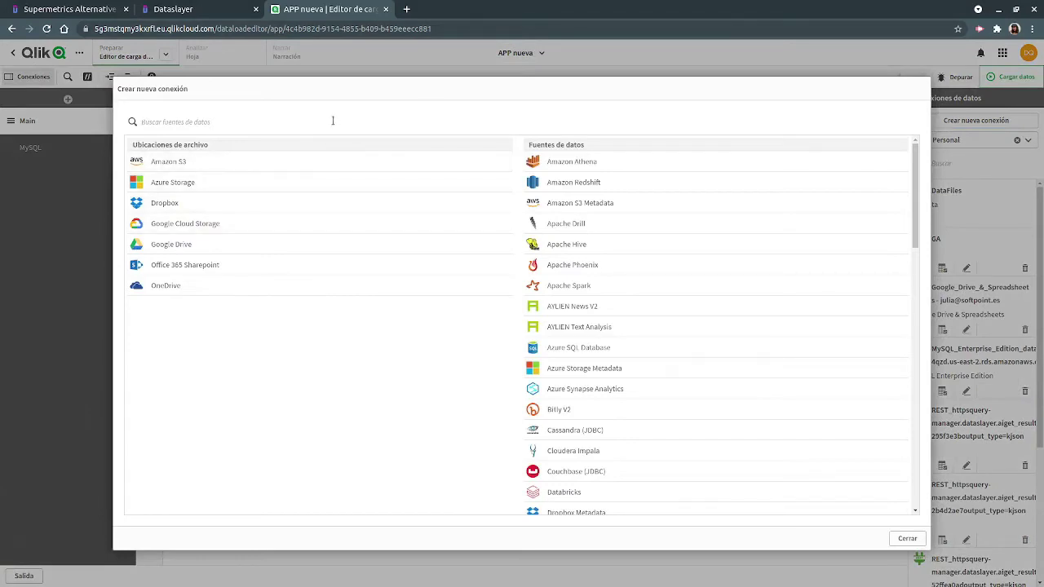
type("rest")
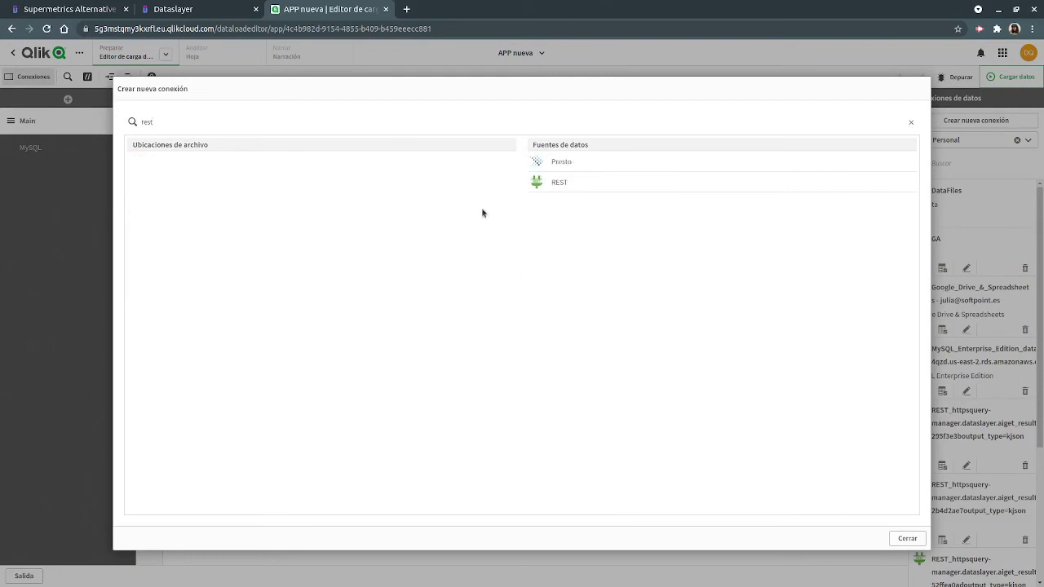
left_click(576, 179)
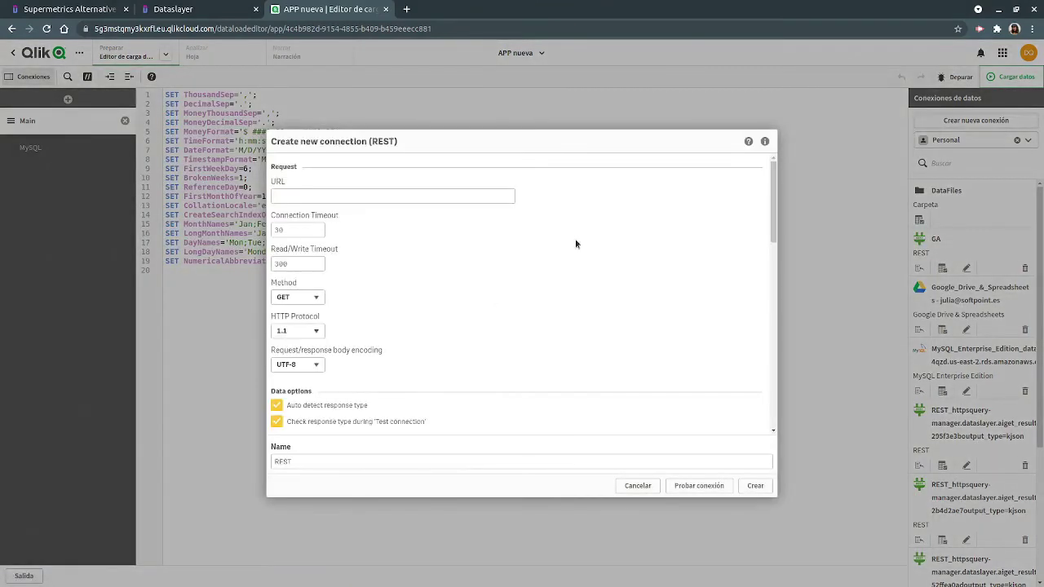
Paste the copied K-JSON query URL as the REST connection's URL and set the connection timeout to 500
left_click(469, 196)
key("ctrl+v")
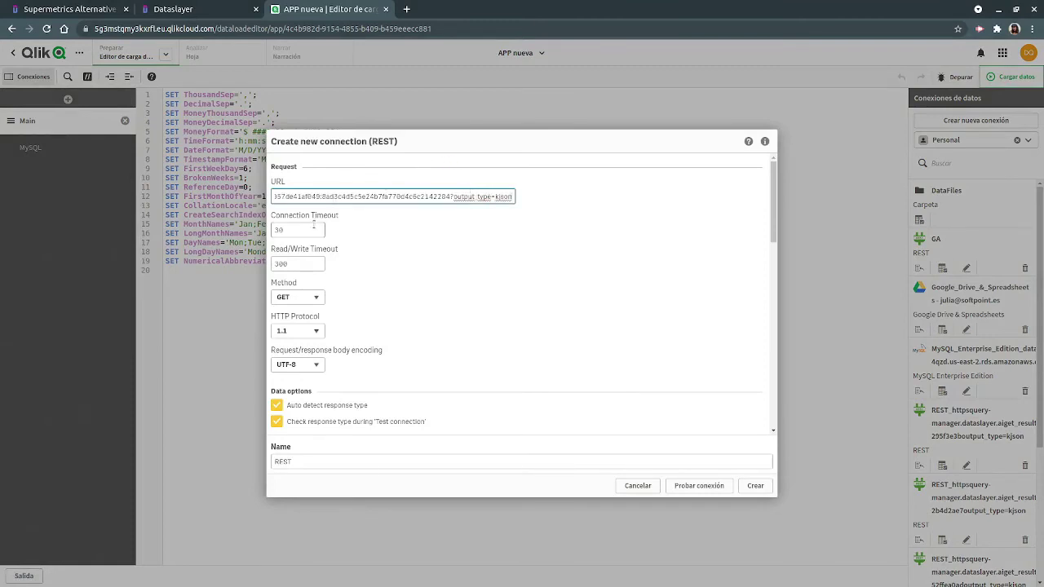
key("Tab")
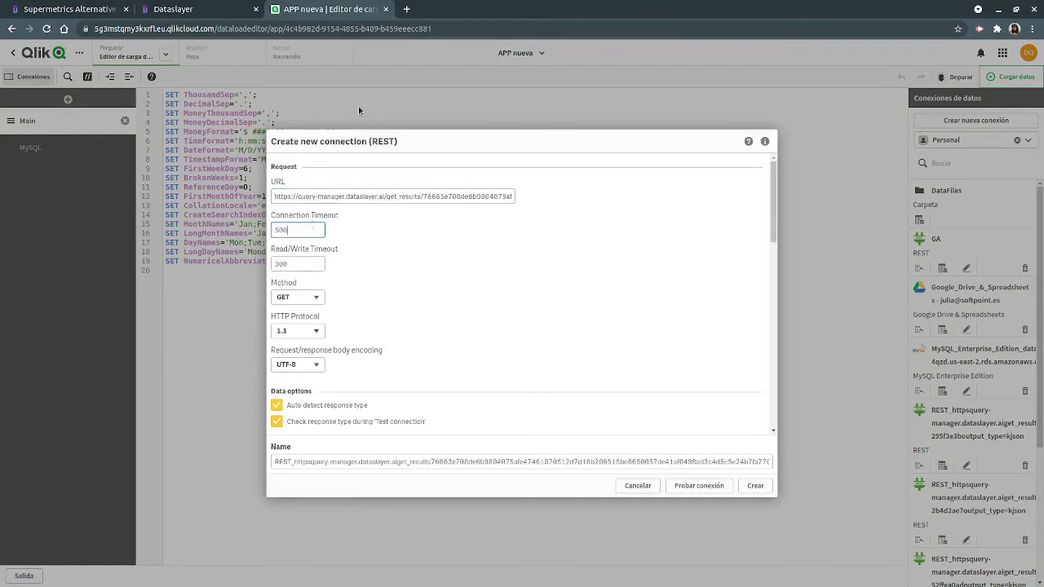
left_click(441, 300)
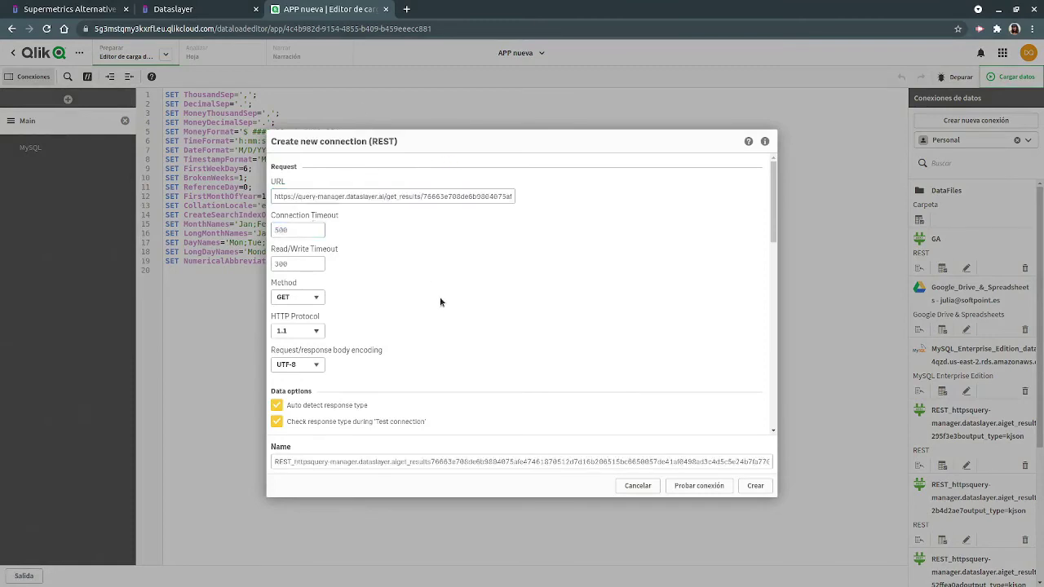
Disable the response type check during connection testing and name the connection Facebook Data
left_click(386, 425)
triple_click(407, 461)
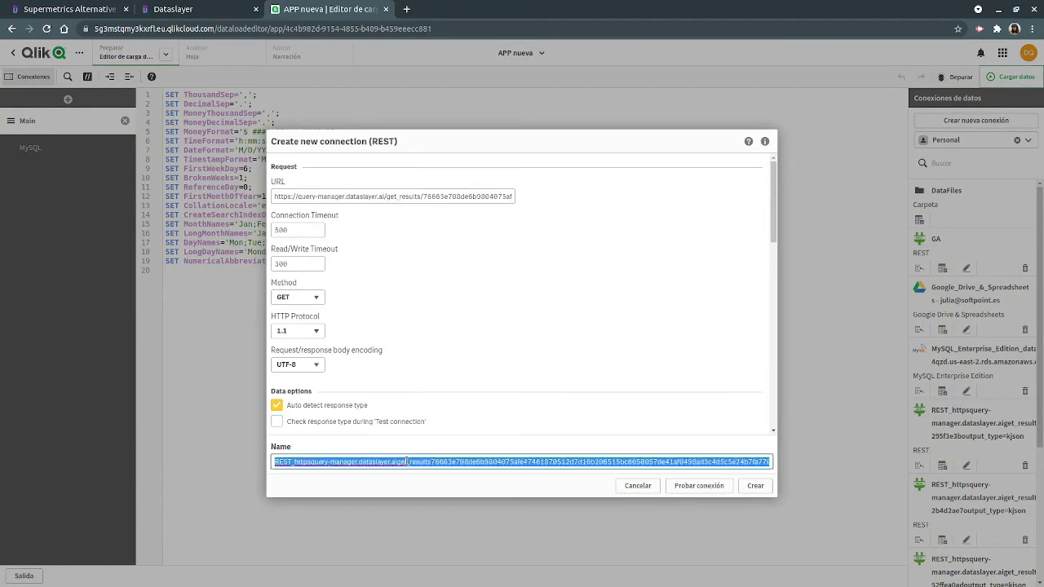
type("Facebook Data")
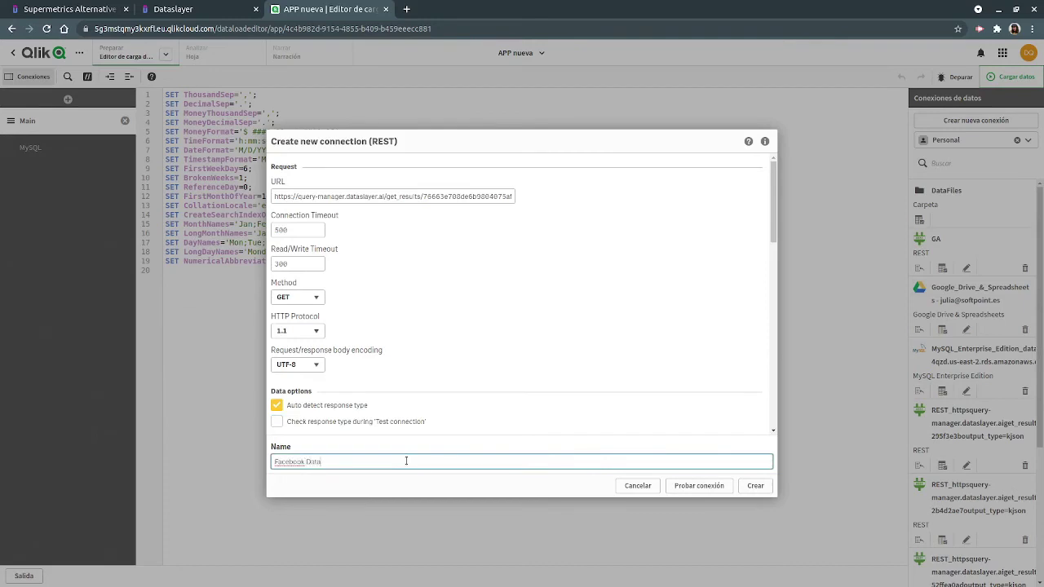
Test the Facebook Data connection and create it
left_click(724, 489)
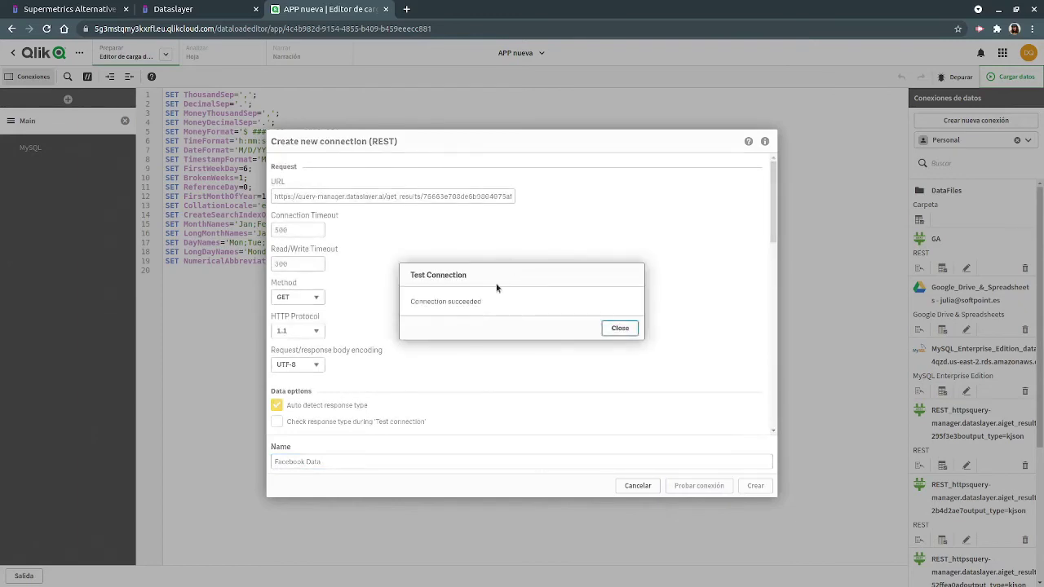
left_click(629, 325)
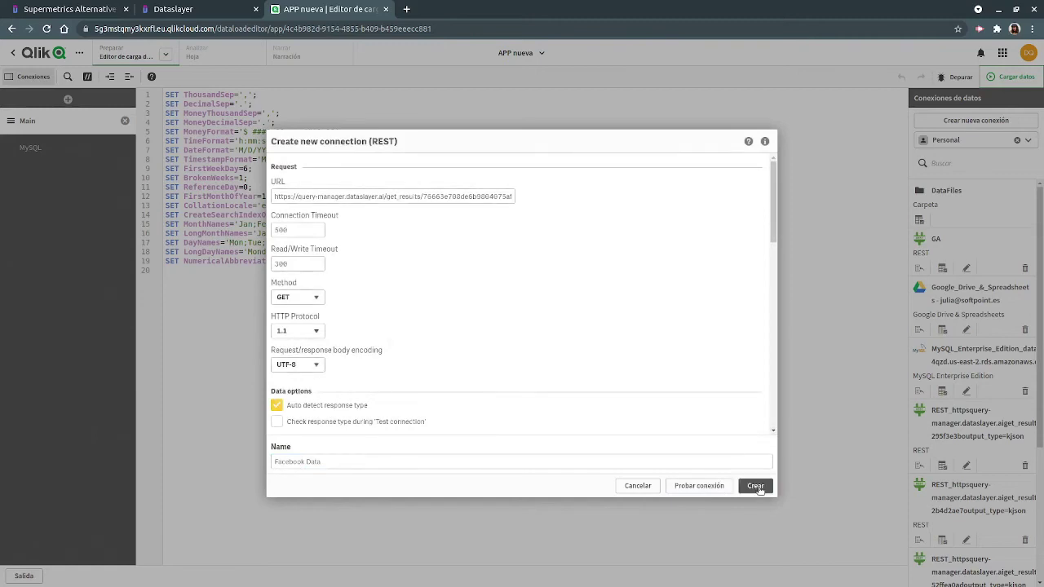
left_click(756, 486)
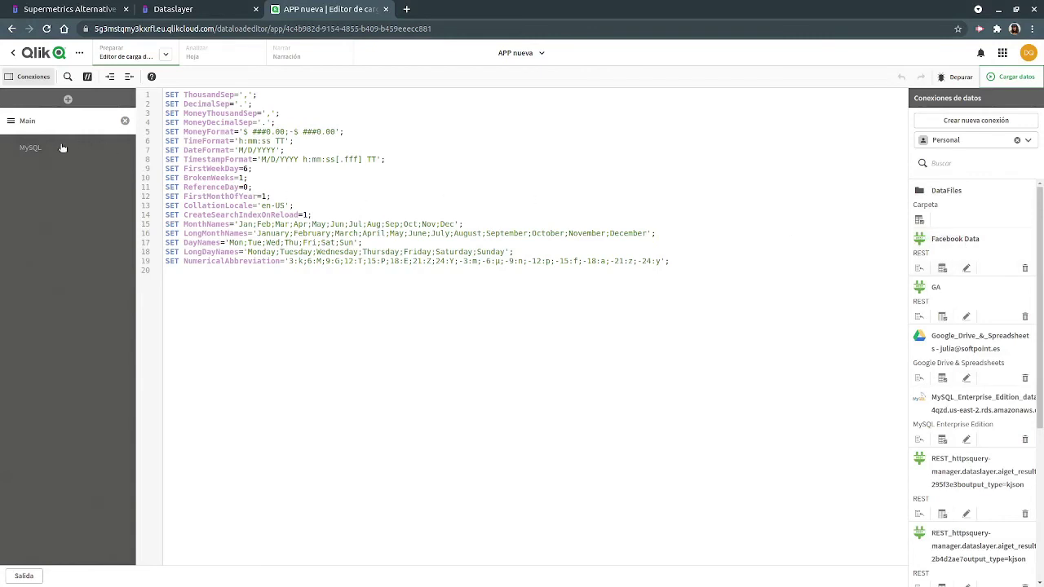
Add a new script section named Facebook after the Main section
left_click(68, 100)
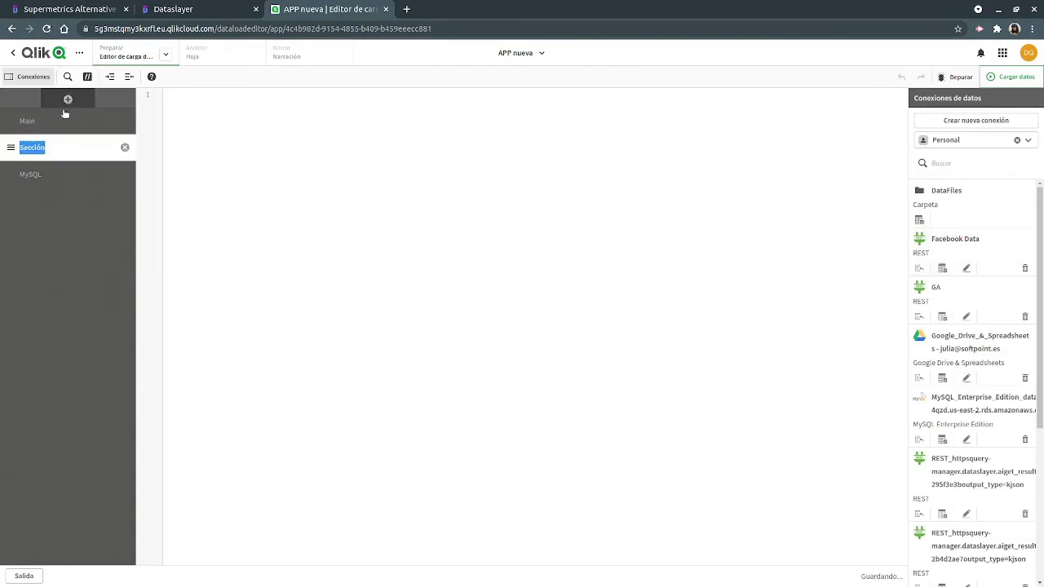
type("Facebook")
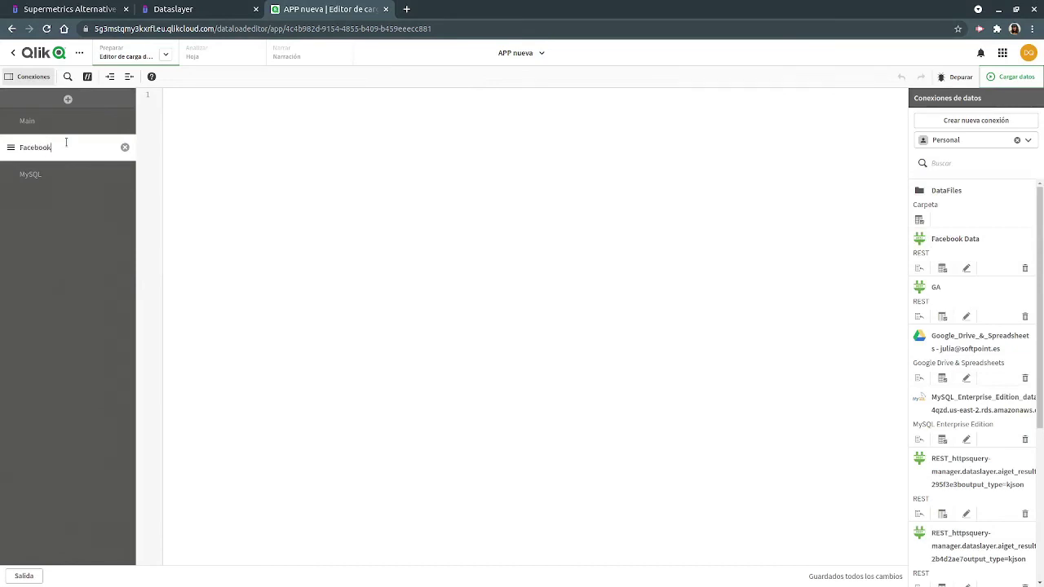
key("Return")
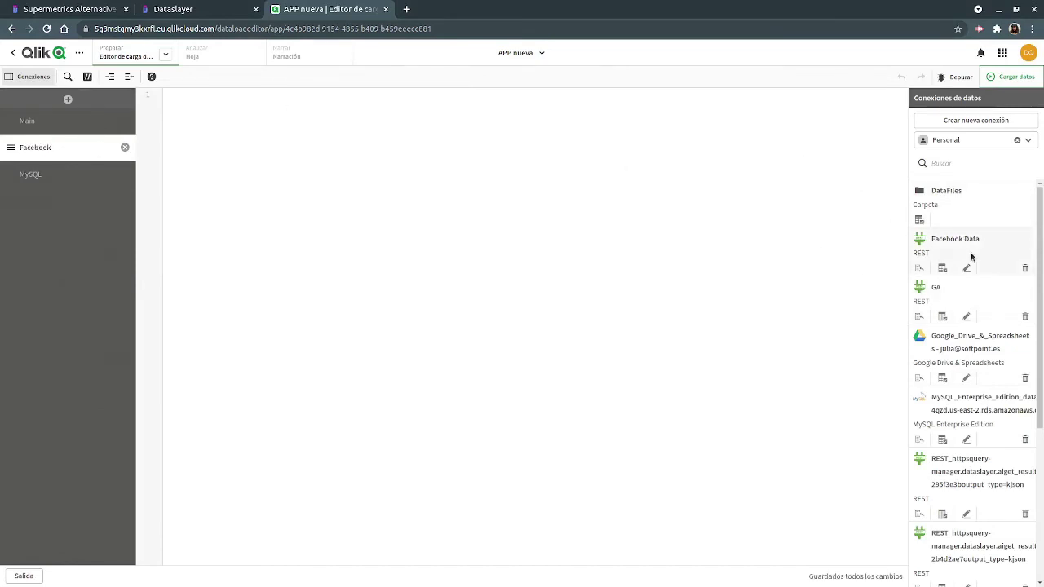
Select the result table with all its fields from the Facebook Data connection and insert its load script
left_click(942, 268)
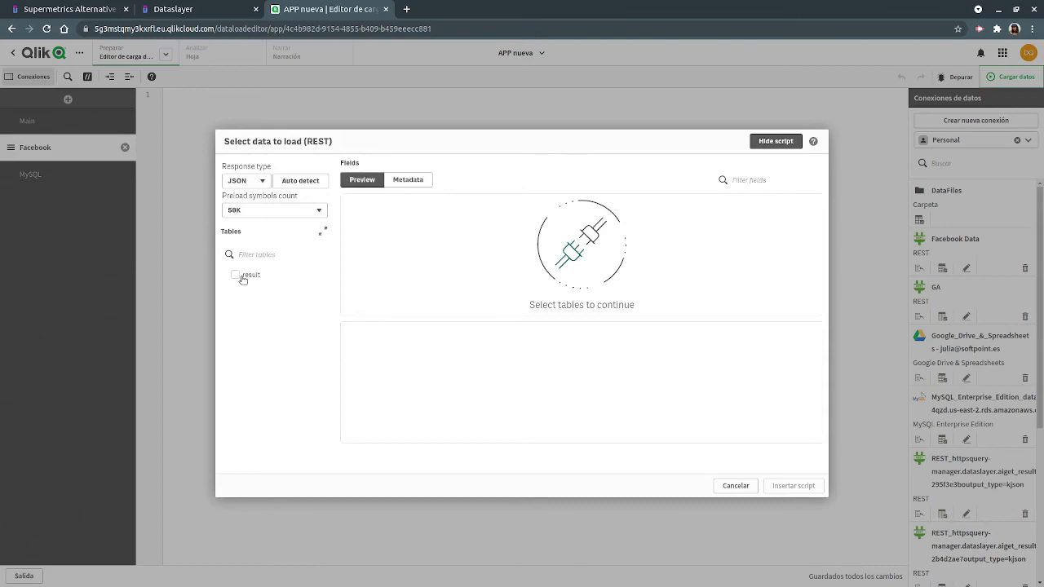
left_click(240, 276)
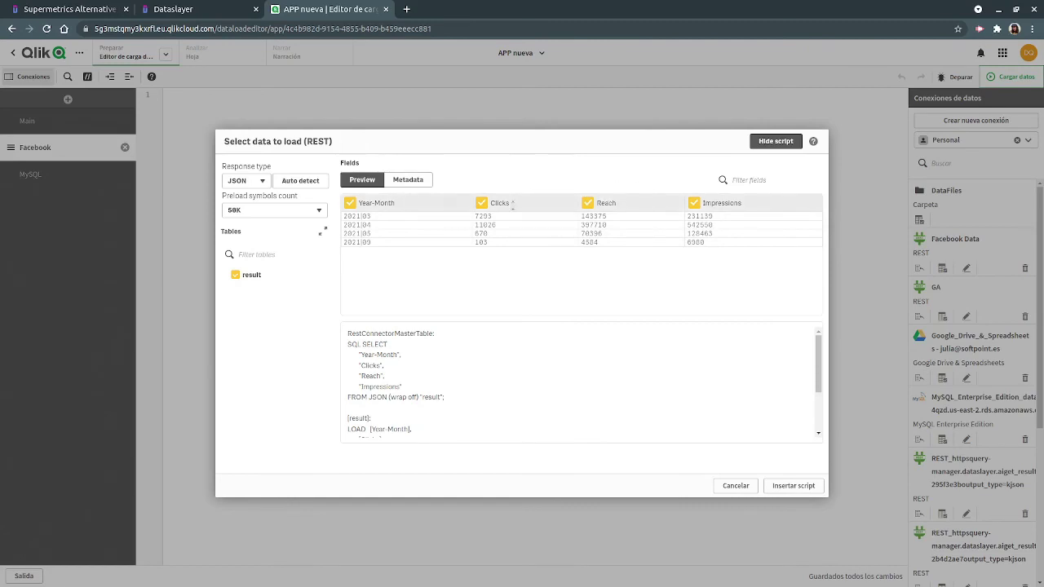
left_click(781, 486)
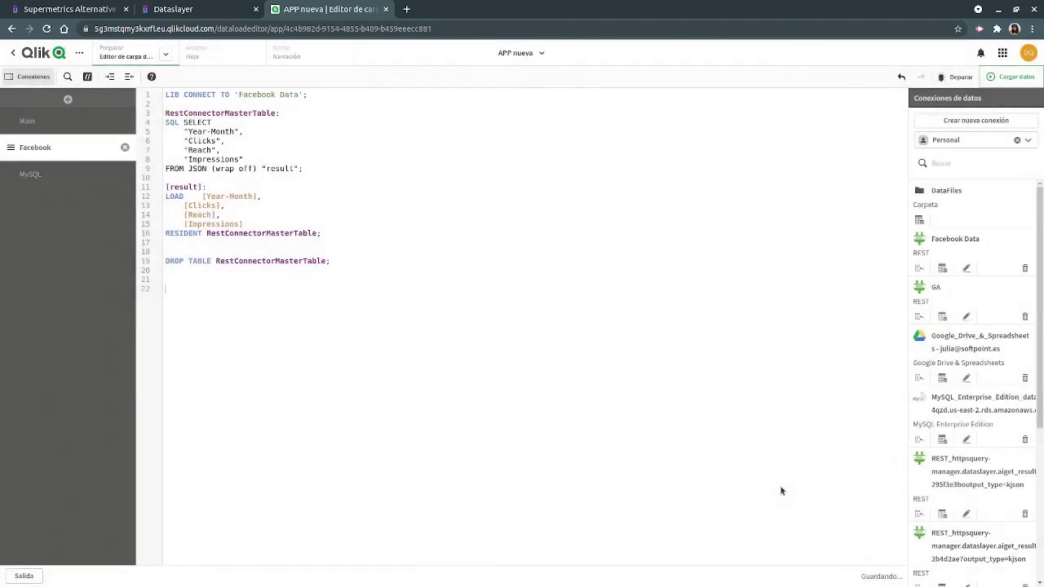
Alias the Year-Month field as Date in the LOAD statement of the Facebook script section
left_click_drag(210, 287, 131, 67)
left_click(211, 293)
type("as ")
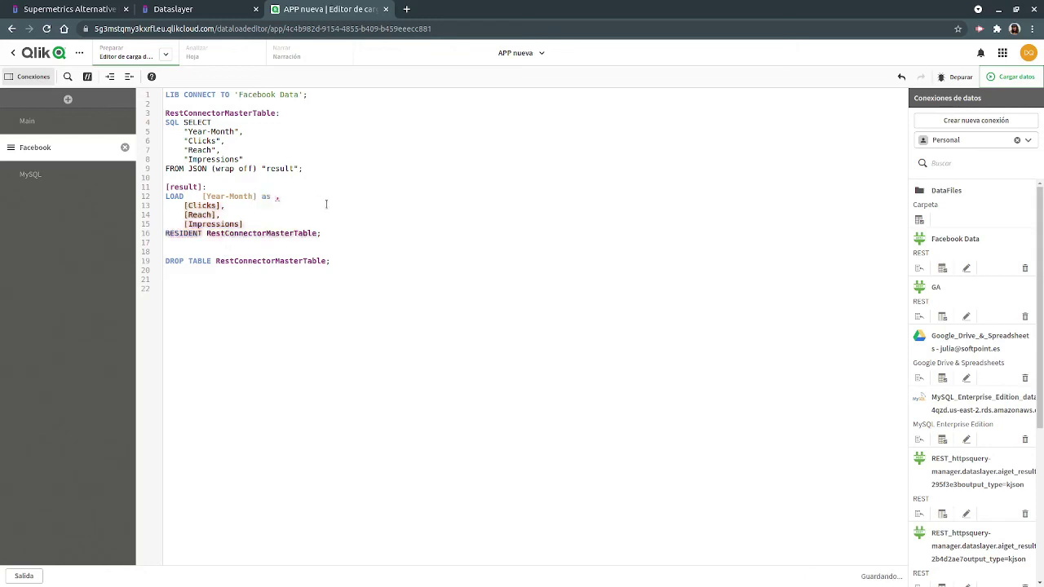
type("Date")
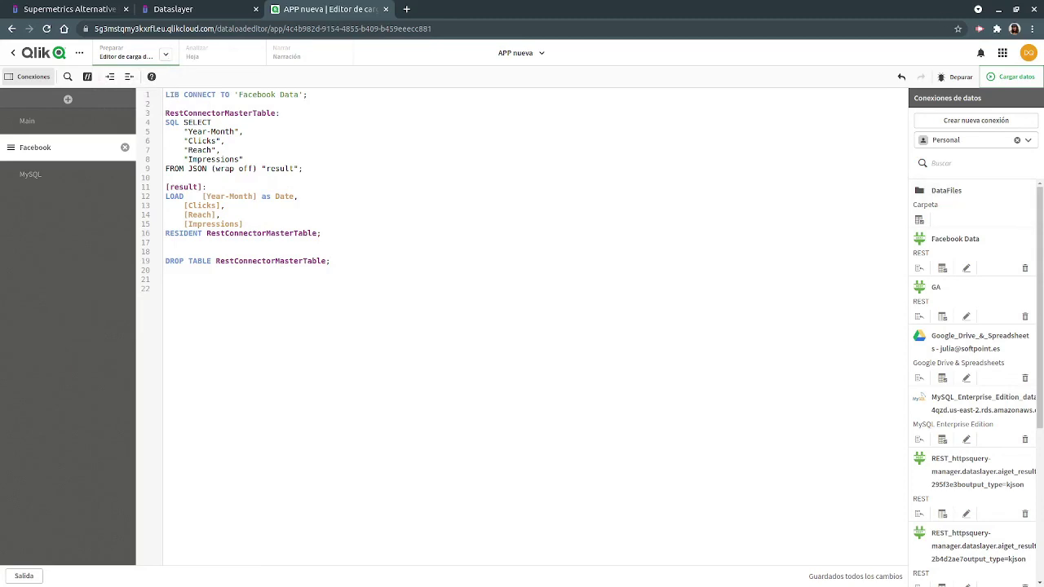
Switch to the Dataslayer website and open its API Query Manager product page
left_click(243, 8)
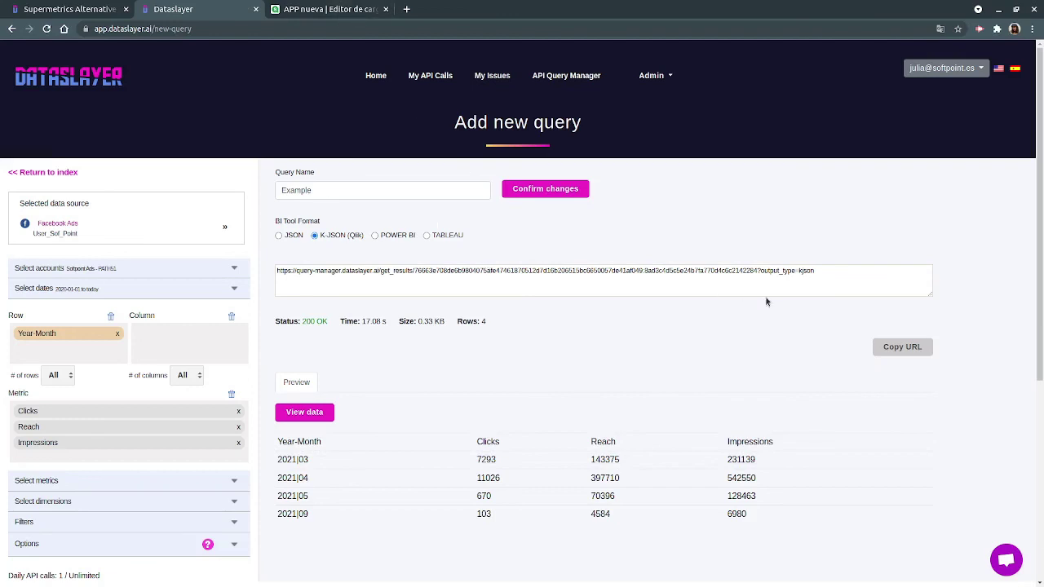
left_click(343, 8)
left_click(187, 8)
left_click(117, 67)
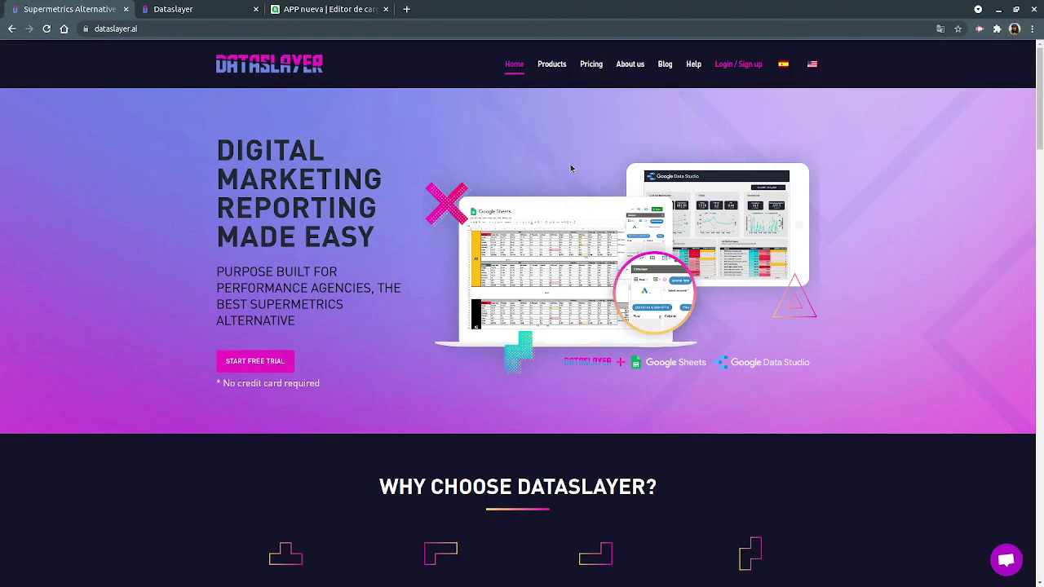
mouse_move(551, 64)
left_click(530, 159)
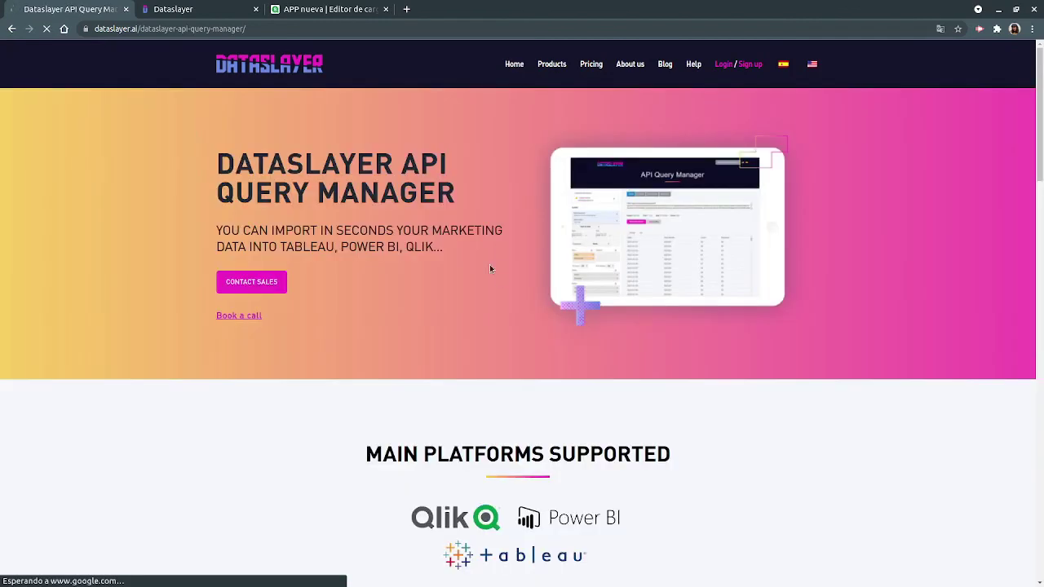